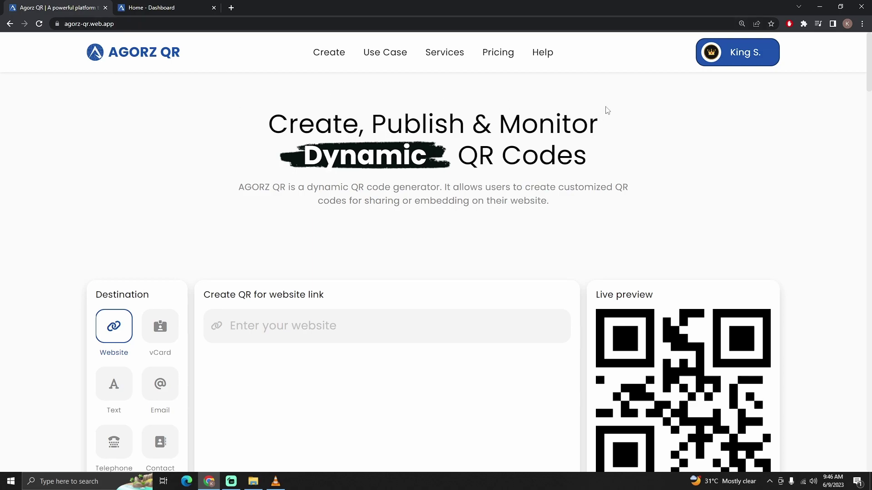
{"action": "scroll", "coordinate": [584, 136], "scroll_direction": "down", "scroll_amount": 2}
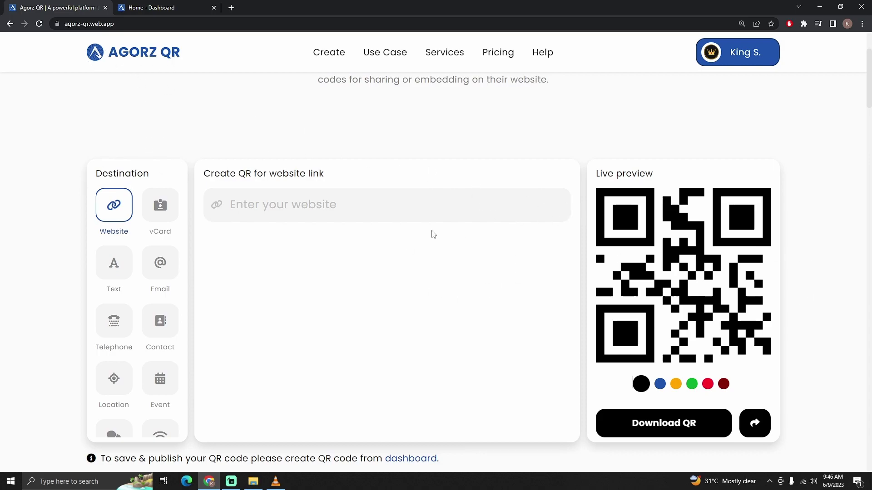
{"action": "scroll", "coordinate": [431, 235], "scroll_direction": "down", "scroll_amount": 5}
{"action": "scroll", "coordinate": [426, 238], "scroll_direction": "down", "scroll_amount": 5}
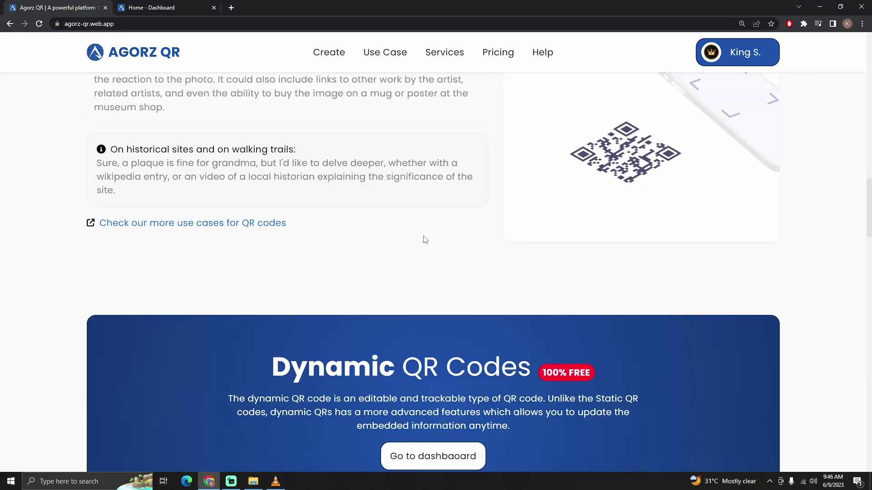
{"action": "scroll", "coordinate": [422, 240], "scroll_direction": "down", "scroll_amount": 5}
{"action": "scroll", "coordinate": [421, 245], "scroll_direction": "down", "scroll_amount": 3}
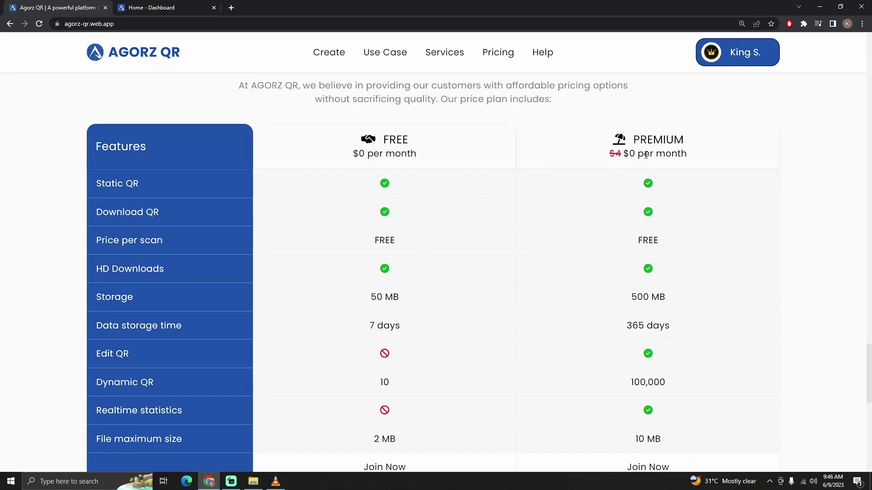
Step: Review the free and premium plan comparison, highlighting the PREMIUM plan heading
{"action": "mouse_move", "coordinate": [693, 148]}
{"action": "left_mouse_down"}
{"action": "mouse_move", "coordinate": [635, 142]}
{"action": "mouse_move", "coordinate": [651, 155]}
{"action": "left_mouse_up"}
{"action": "scroll", "coordinate": [681, 162], "scroll_direction": "down", "scroll_amount": 1}
{"action": "scroll", "coordinate": [654, 266], "scroll_direction": "down", "scroll_amount": 2}
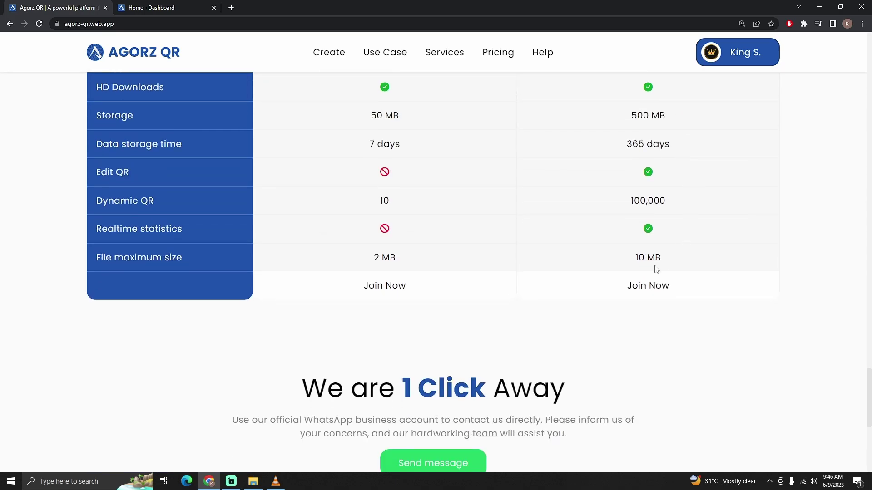
Step: Go from the dashboard to QR Lab and toggle the enlarged QR preview on and off
{"action": "left_click", "coordinate": [163, 6]}
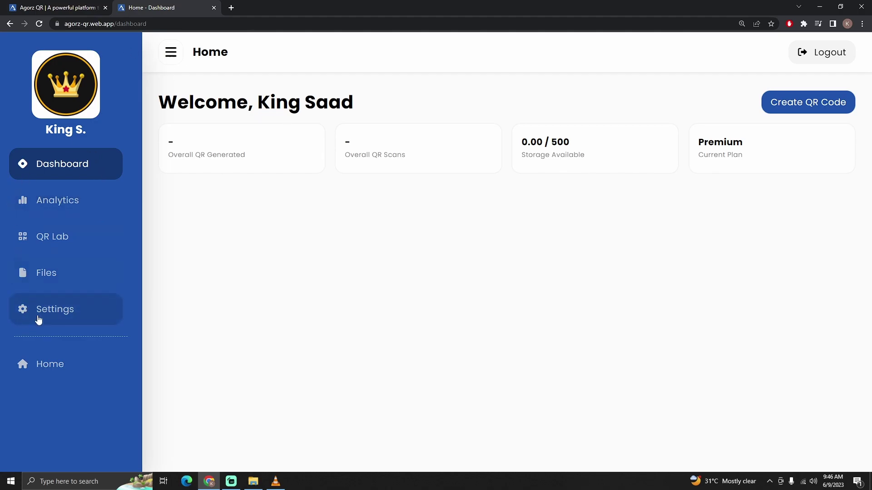
{"action": "left_click", "coordinate": [75, 243]}
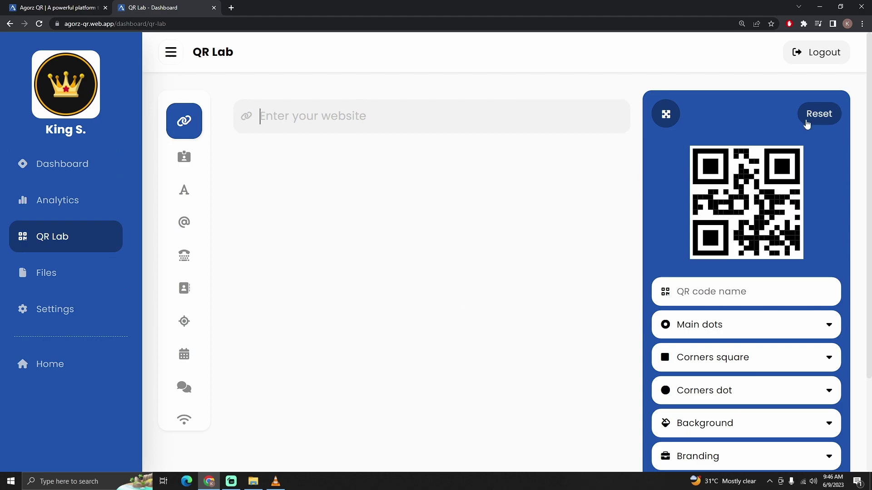
{"action": "left_click", "coordinate": [745, 248]}
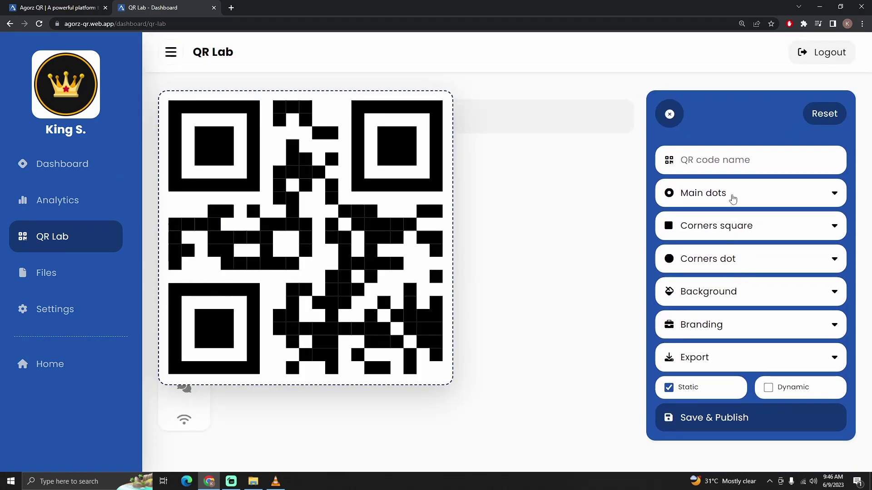
{"action": "left_click", "coordinate": [672, 113]}
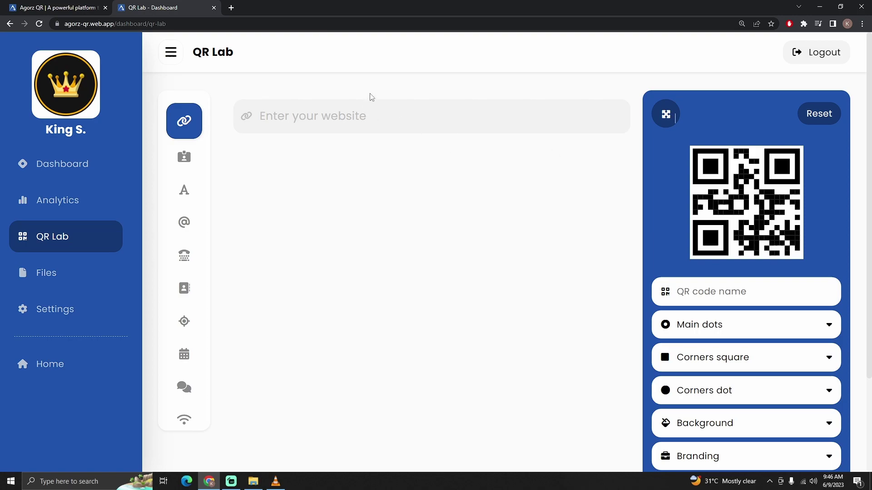
{"action": "scroll", "coordinate": [175, 272], "scroll_direction": "down", "scroll_amount": 3}
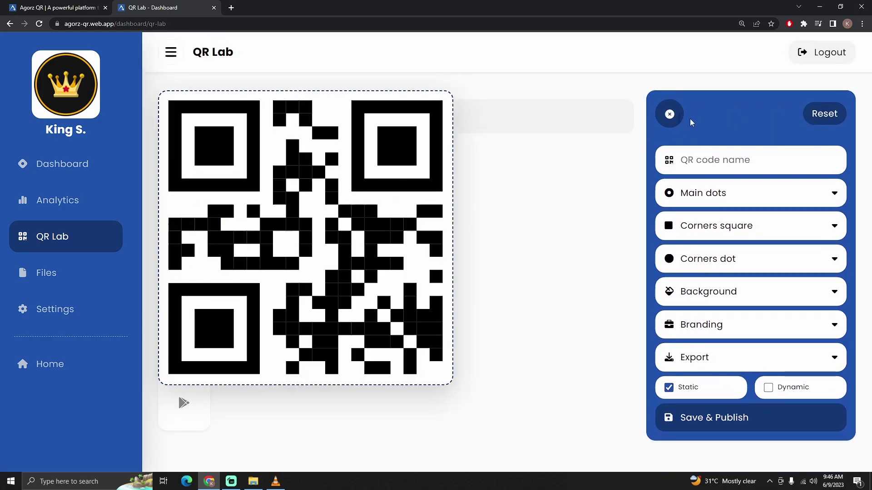
{"action": "left_click", "coordinate": [669, 114]}
{"action": "scroll", "coordinate": [188, 234], "scroll_direction": "down", "scroll_amount": 1}
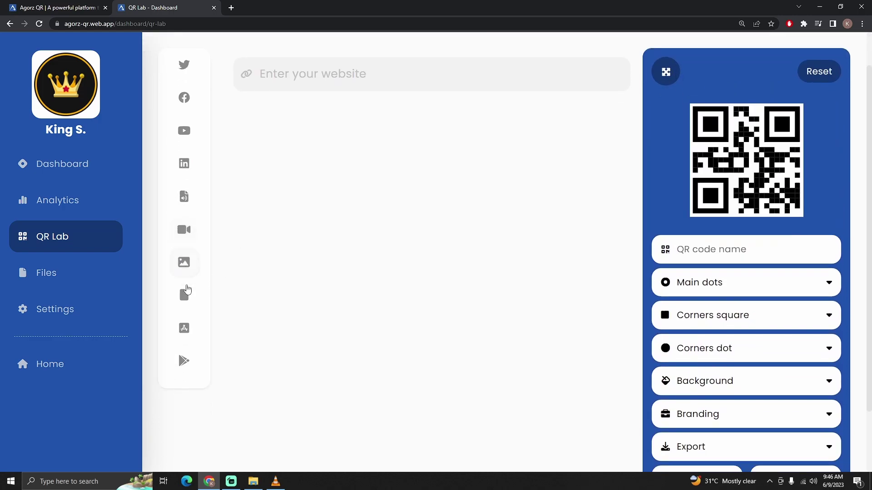
{"action": "scroll", "coordinate": [189, 229], "scroll_direction": "up", "scroll_amount": 2}
{"action": "scroll", "coordinate": [184, 193], "scroll_direction": "up", "scroll_amount": 3}
{"action": "scroll", "coordinate": [183, 193], "scroll_direction": "up", "scroll_amount": 1}
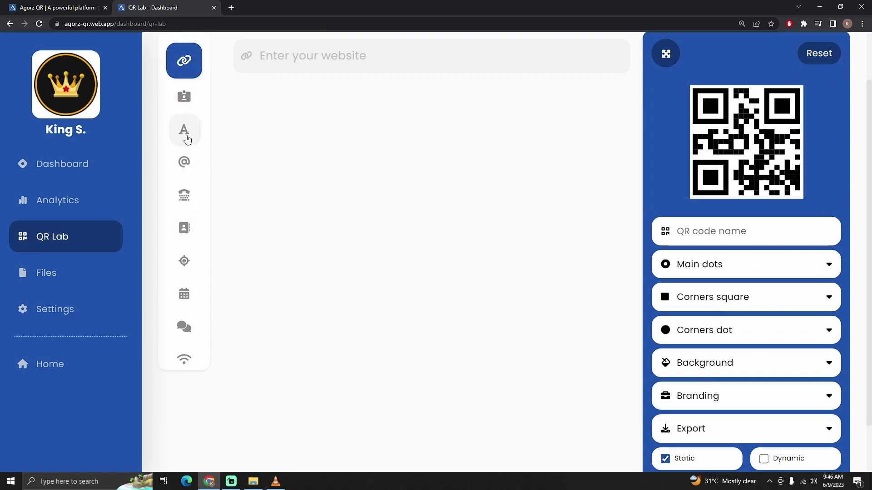
{"action": "scroll", "coordinate": [290, 61], "scroll_direction": "up", "scroll_amount": 1}
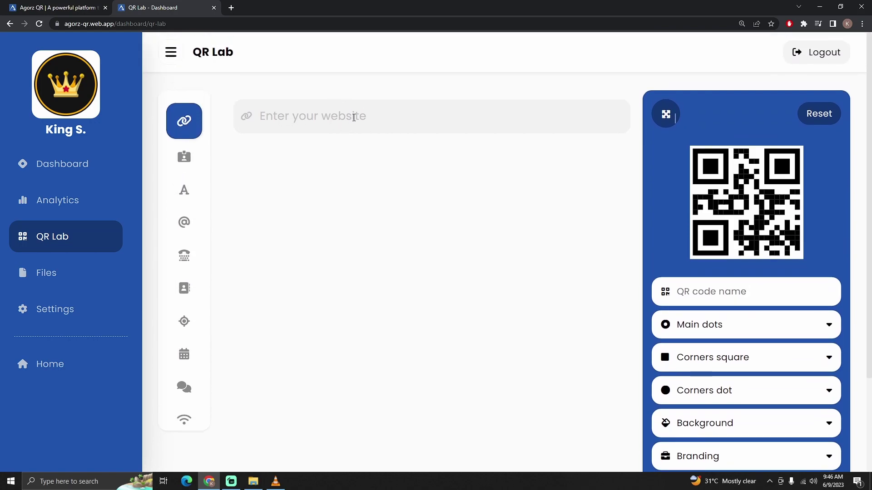
Step: Paste the YouTube channel link into the website field, then clear the field again
{"action": "left_click", "coordinate": [354, 117]}
{"action": "key", "text": "ctrl+v"}
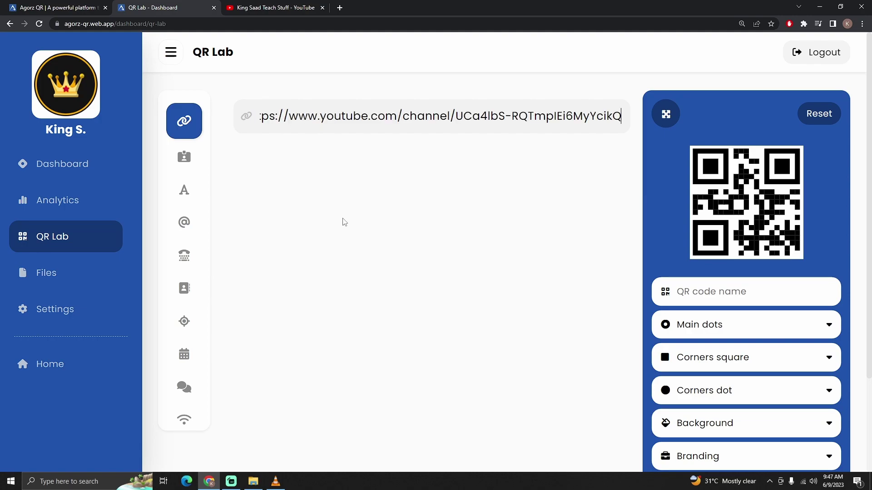
{"action": "mouse_move", "coordinate": [351, 116]}
{"action": "left_mouse_down"}
{"action": "mouse_move", "coordinate": [245, 119]}
{"action": "mouse_move", "coordinate": [733, 154]}
{"action": "mouse_move", "coordinate": [170, 120]}
{"action": "mouse_move", "coordinate": [578, 242]}
{"action": "left_mouse_up"}
{"action": "left_click", "coordinate": [614, 216]}
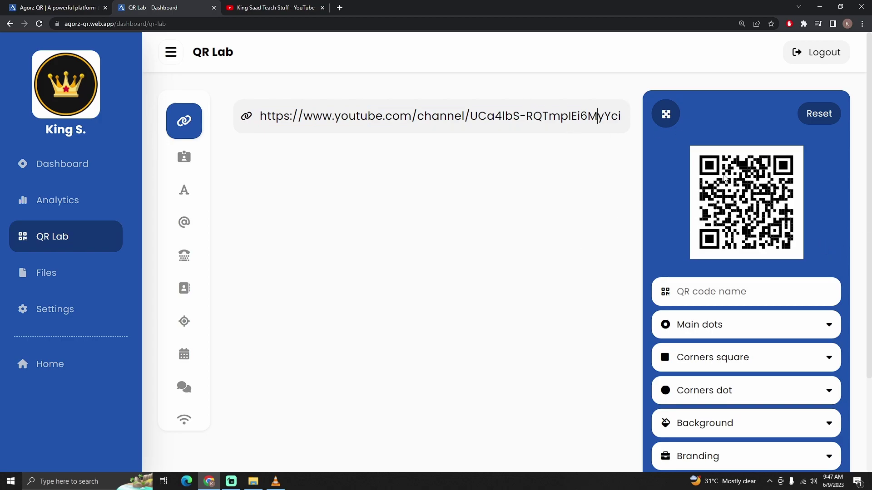
{"action": "left_click_drag", "start_coordinate": [597, 116], "coordinate": [261, 103]}
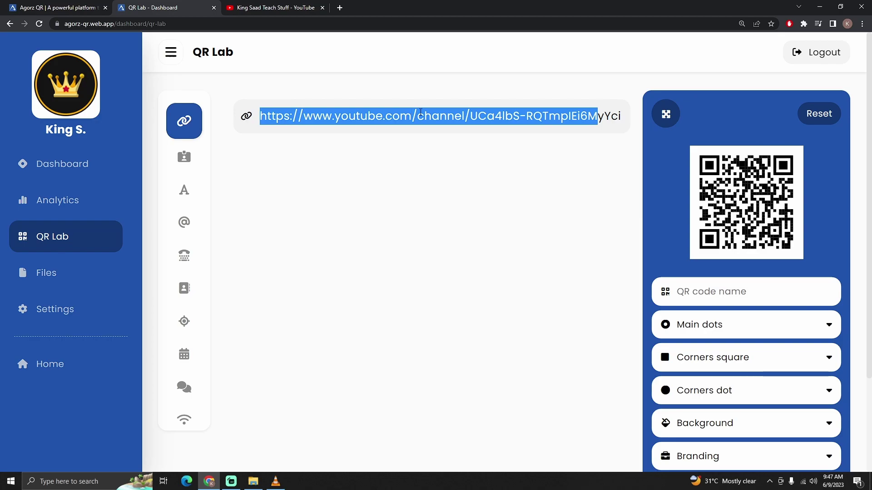
{"action": "key", "text": "ctrl+a"}
{"action": "key", "text": "BackSpace"}
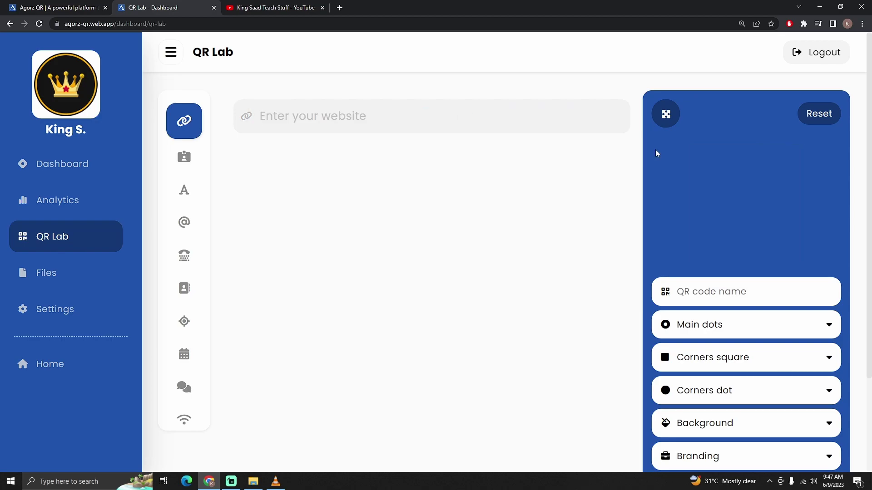
{"action": "type", "text": "dsad"}
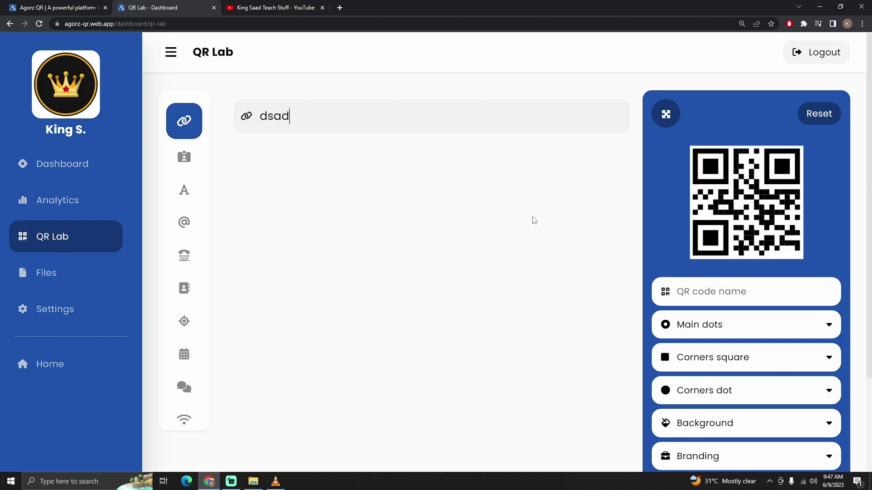
{"action": "type", "text": "sadasdsadsadasd"}
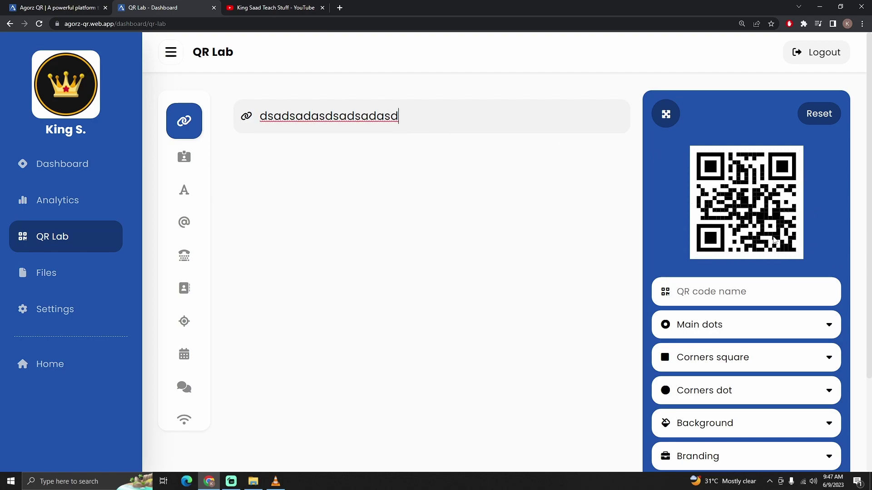
Step: Re-paste the YouTube channel link and name the code 'My Youtube Channel'
{"action": "double_click", "coordinate": [331, 112]}
{"action": "key", "text": "ctrl+v"}
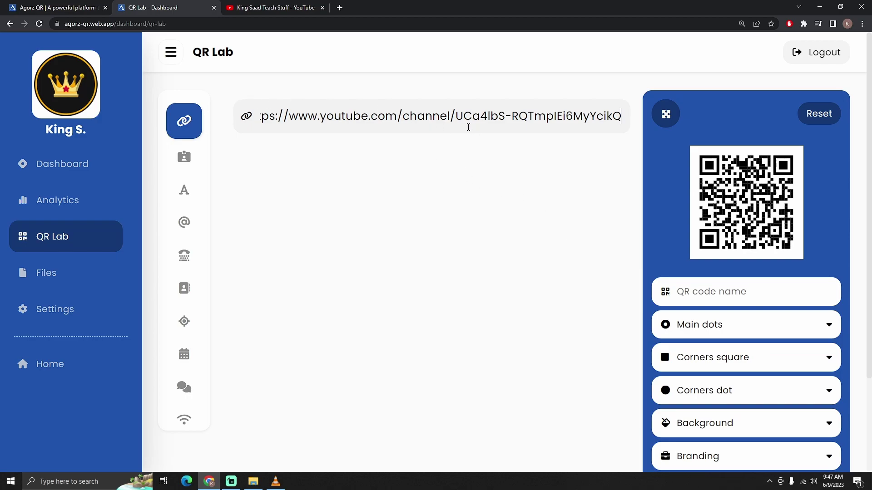
{"action": "left_click", "coordinate": [740, 298]}
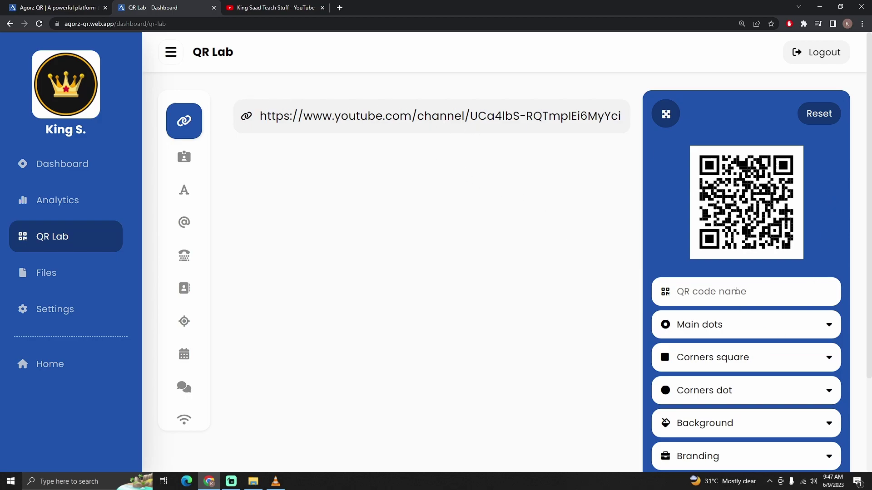
{"action": "type", "text": "My You"}
{"action": "type", "text": "tube Channel"}
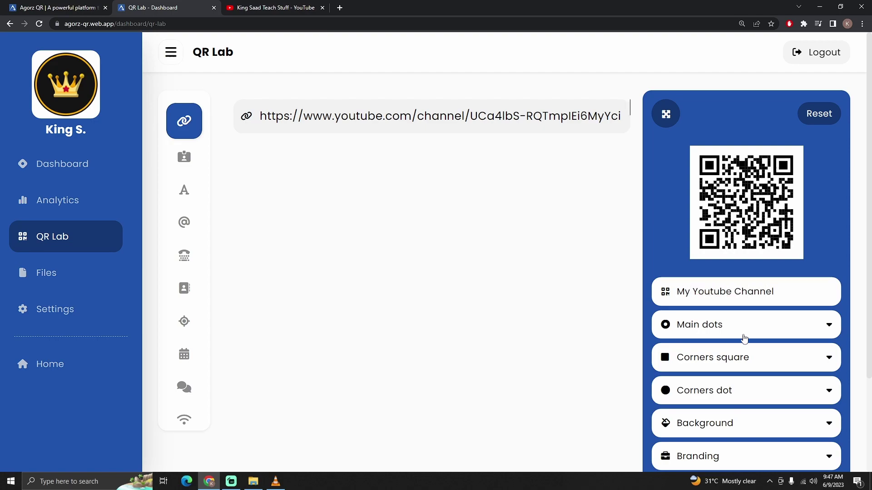
{"action": "left_click", "coordinate": [699, 329]}
{"action": "scroll", "coordinate": [641, 322], "scroll_direction": "down", "scroll_amount": 1}
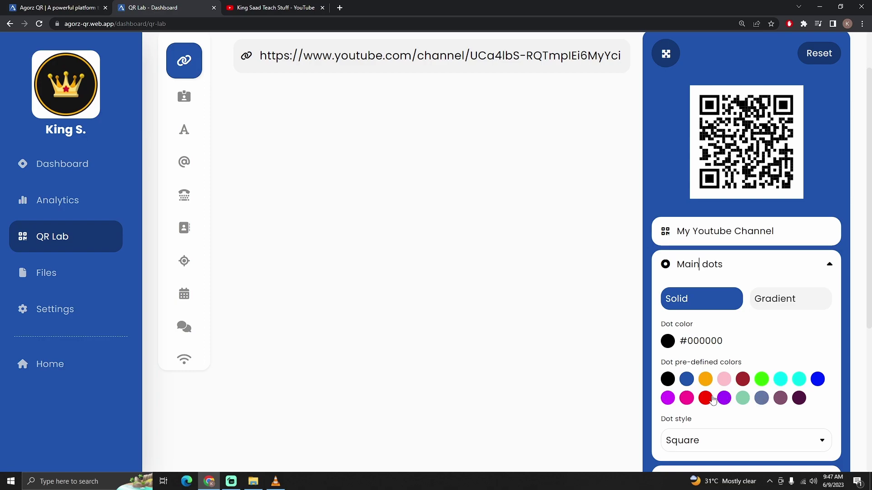
Step: Colour the QR dots red and set the dot style to Extra rounded
{"action": "left_click", "coordinate": [702, 399]}
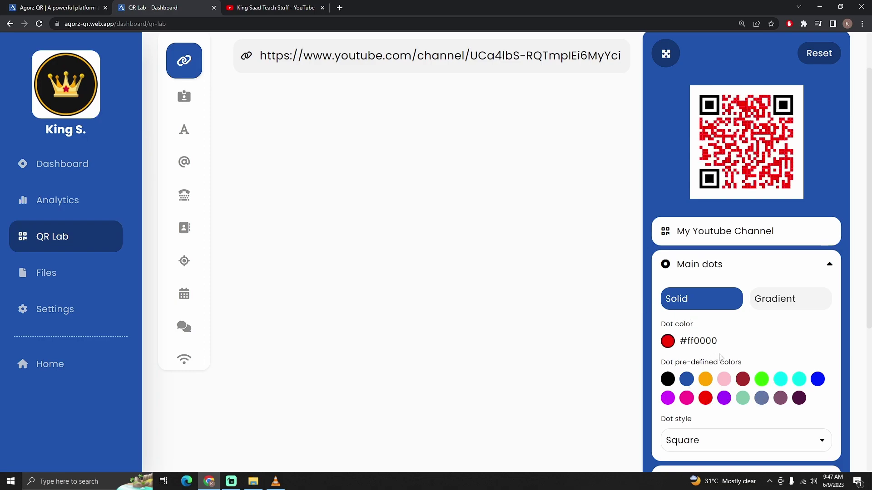
{"action": "scroll", "coordinate": [701, 332], "scroll_direction": "down", "scroll_amount": 3}
{"action": "left_click", "coordinate": [720, 247]}
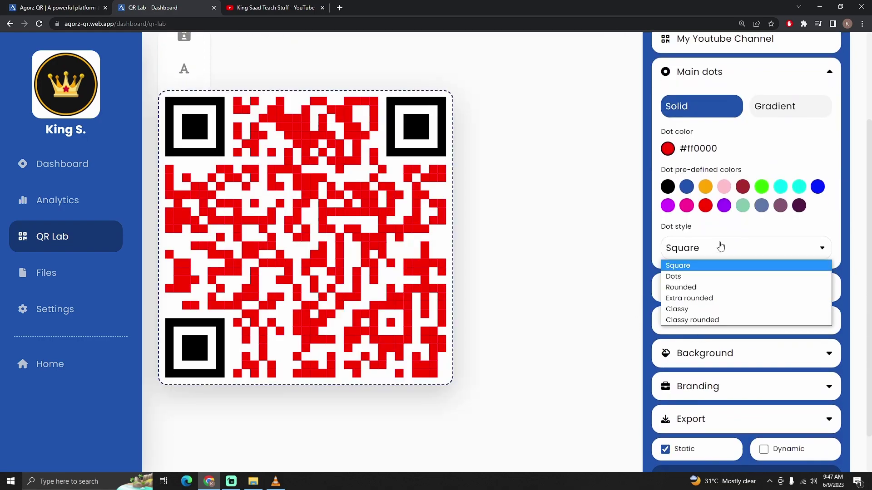
{"action": "left_click", "coordinate": [681, 277]}
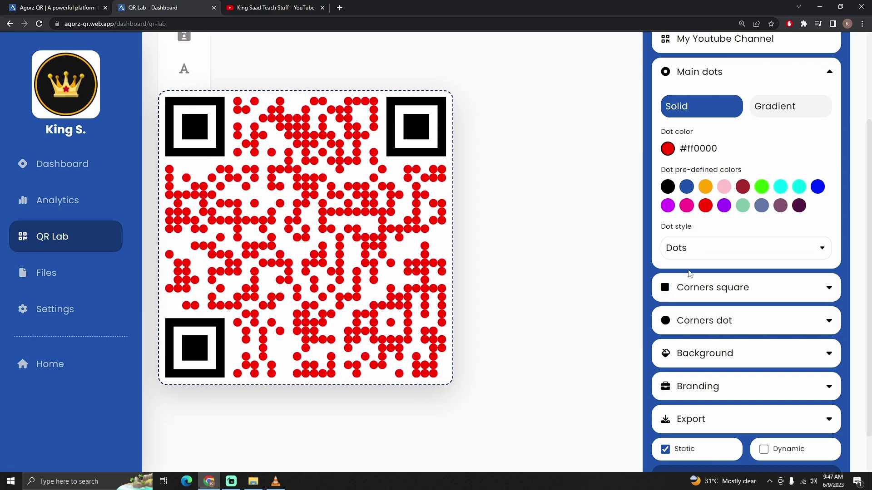
{"action": "left_click", "coordinate": [720, 258]}
{"action": "left_click", "coordinate": [693, 298]}
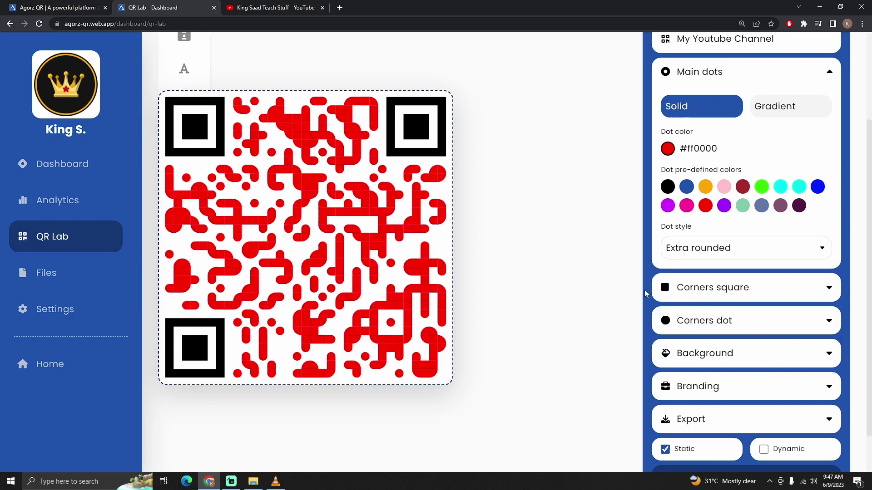
Step: Make the corner squares circular (Dot style) and red
{"action": "left_click", "coordinate": [726, 293]}
{"action": "scroll", "coordinate": [726, 327], "scroll_direction": "down", "scroll_amount": 2}
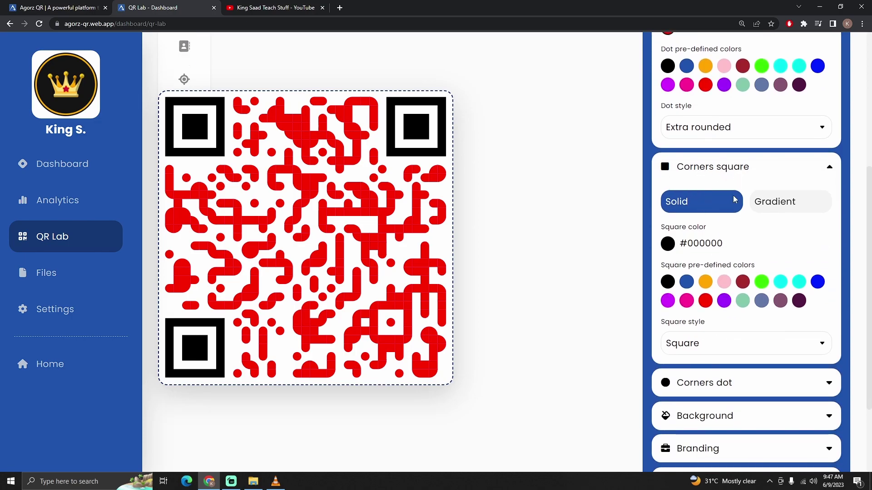
{"action": "left_click", "coordinate": [713, 356]}
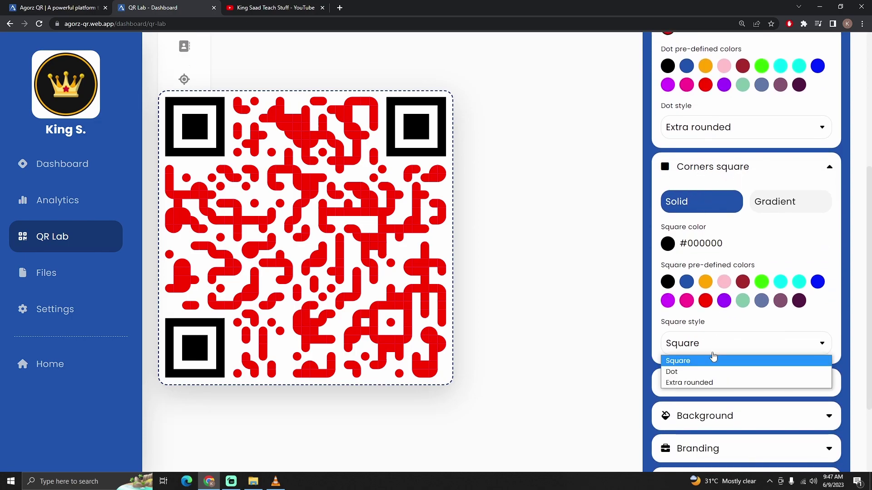
{"action": "left_click", "coordinate": [689, 372]}
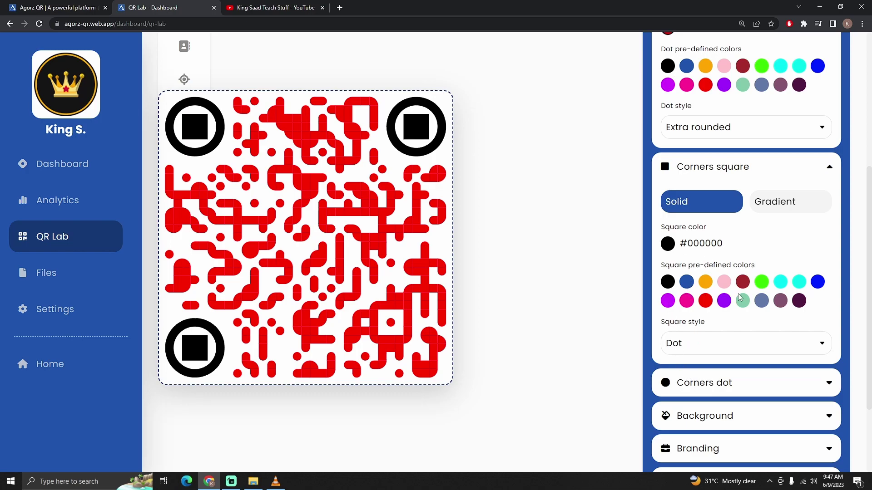
{"action": "left_click", "coordinate": [705, 303]}
{"action": "scroll", "coordinate": [711, 282], "scroll_direction": "down", "scroll_amount": 2}
Step: Make the corner dots round and red, and expand the Background and Branding sections
{"action": "left_click", "coordinate": [720, 270]}
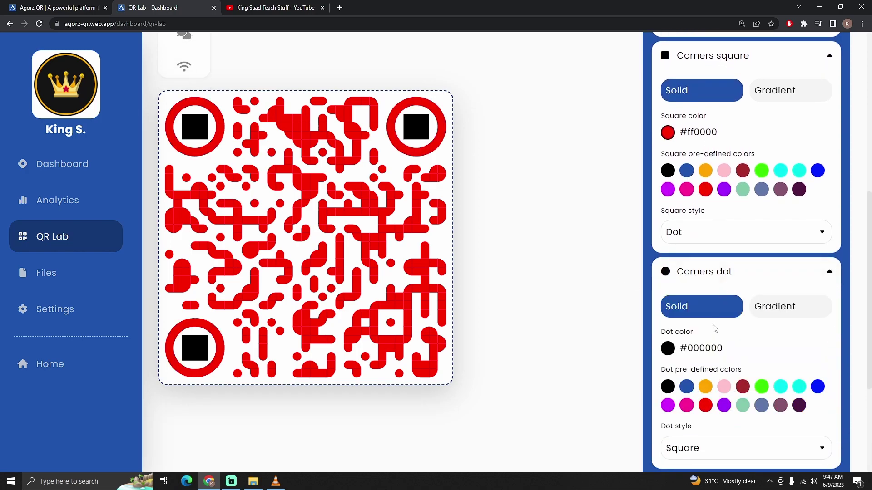
{"action": "scroll", "coordinate": [725, 292], "scroll_direction": "down", "scroll_amount": 1}
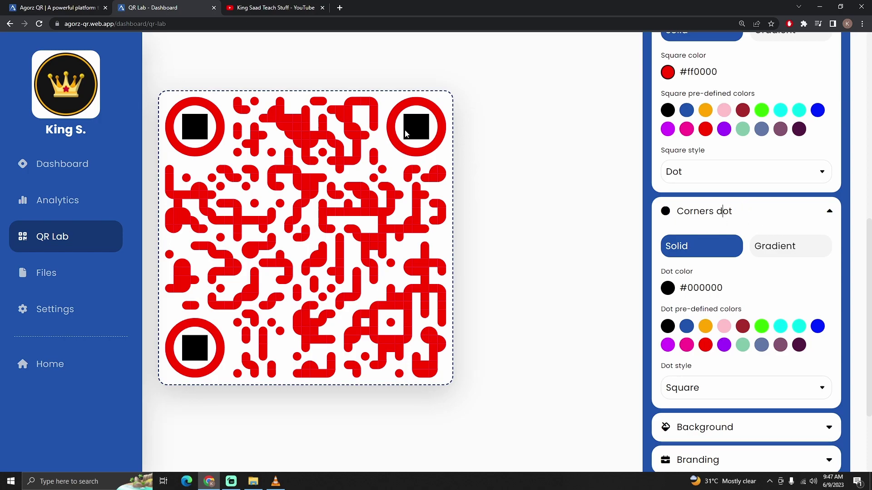
{"action": "left_click", "coordinate": [690, 389]}
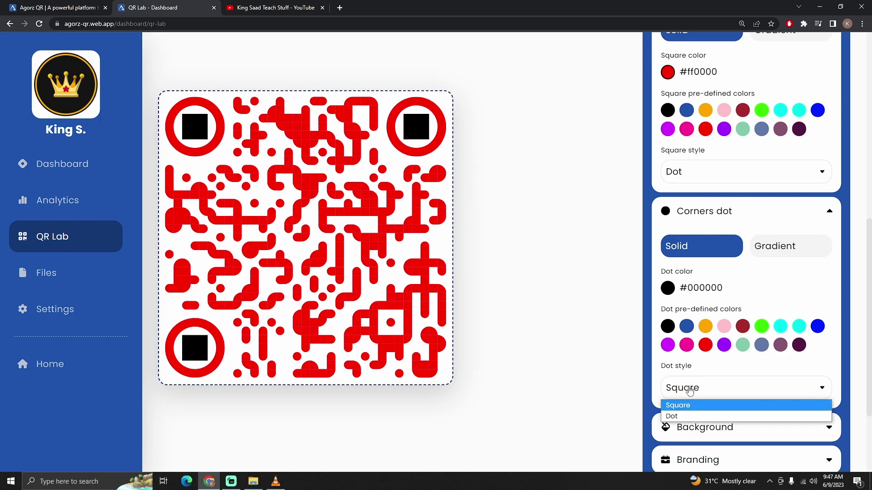
{"action": "left_click", "coordinate": [692, 415]}
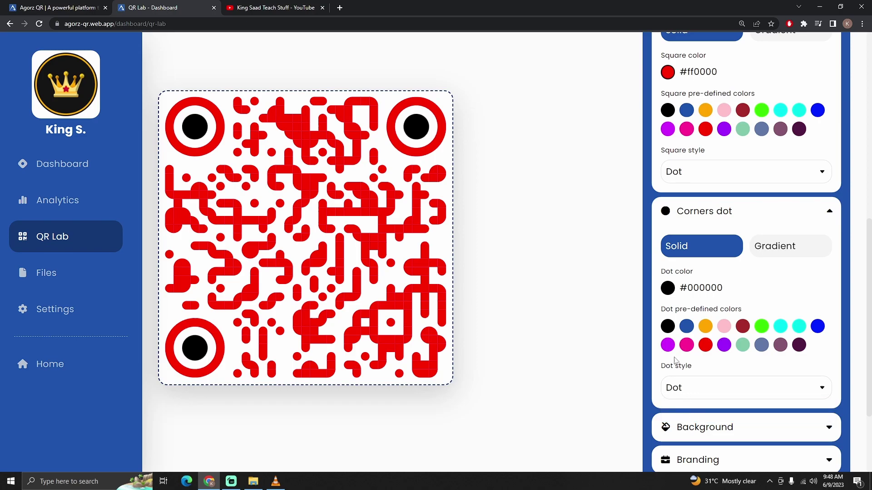
{"action": "left_click", "coordinate": [704, 346]}
{"action": "scroll", "coordinate": [681, 306], "scroll_direction": "down", "scroll_amount": 2}
{"action": "left_click", "coordinate": [759, 313]}
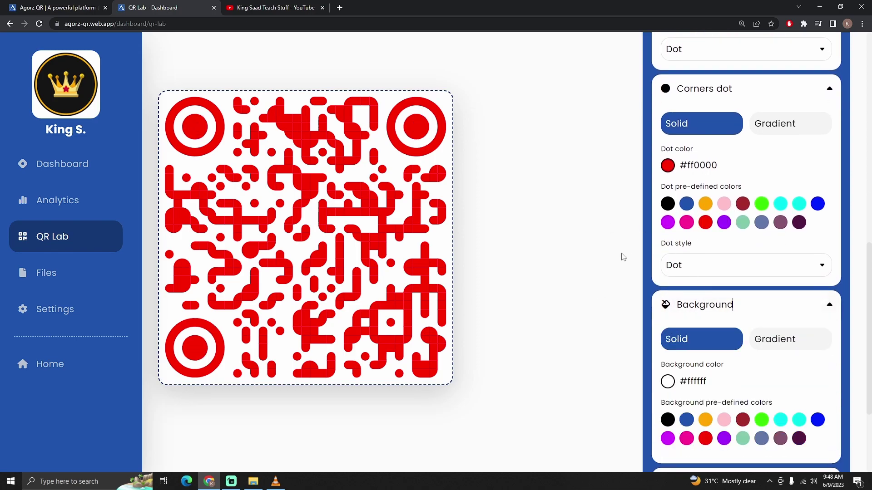
{"action": "scroll", "coordinate": [738, 292], "scroll_direction": "down", "scroll_amount": 2}
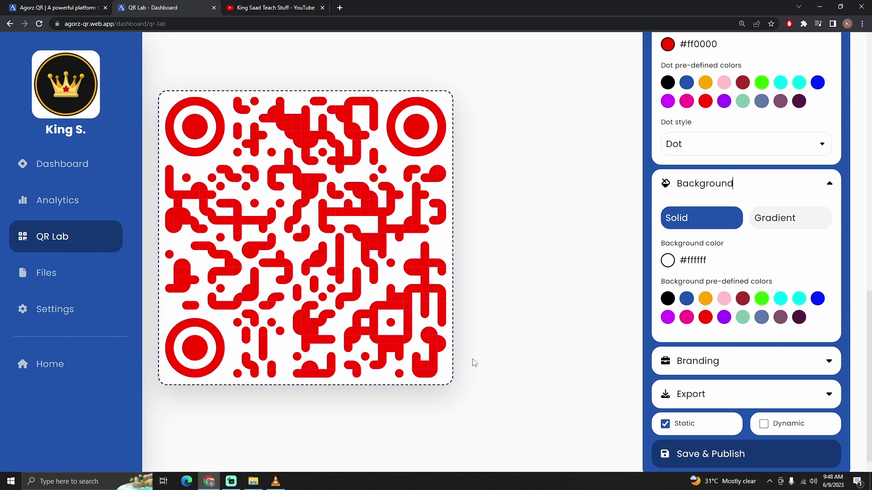
{"action": "scroll", "coordinate": [747, 338], "scroll_direction": "down", "scroll_amount": 1}
{"action": "left_click", "coordinate": [769, 343]}
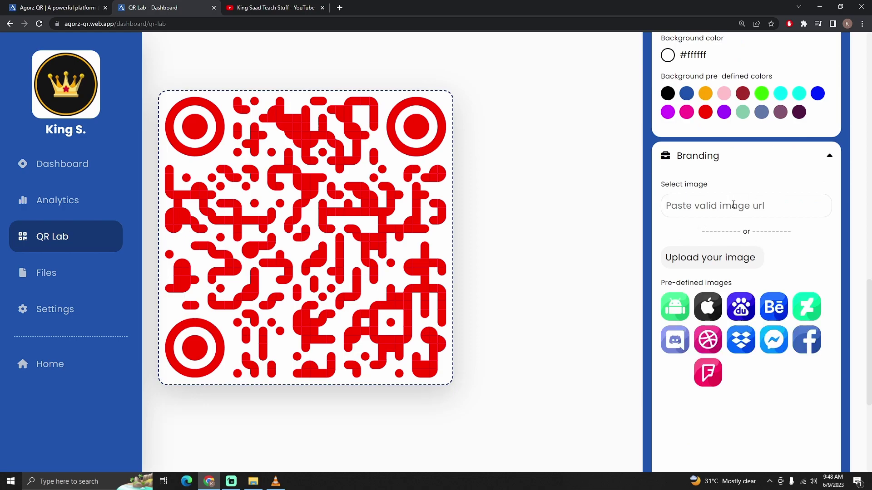
Step: Search Google Images for 'youtube icon' in a new tab
{"action": "left_click", "coordinate": [340, 7]}
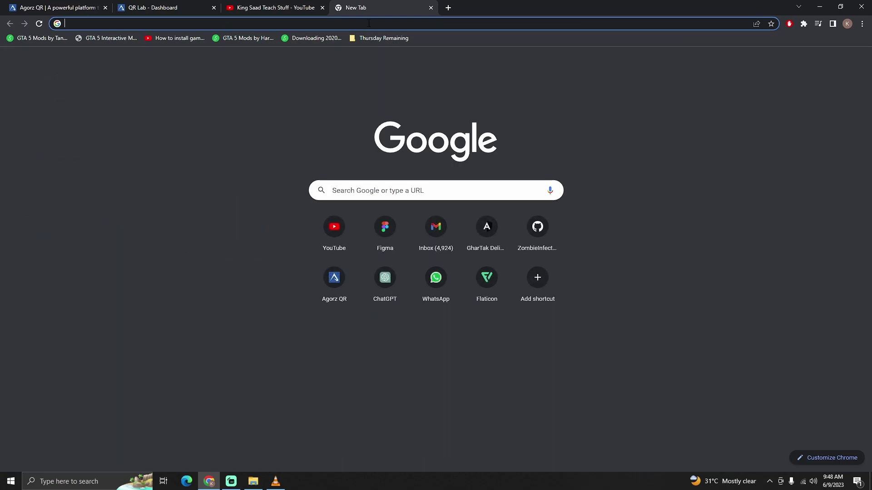
{"action": "left_click", "coordinate": [361, 24]}
{"action": "type", "text": "google"}
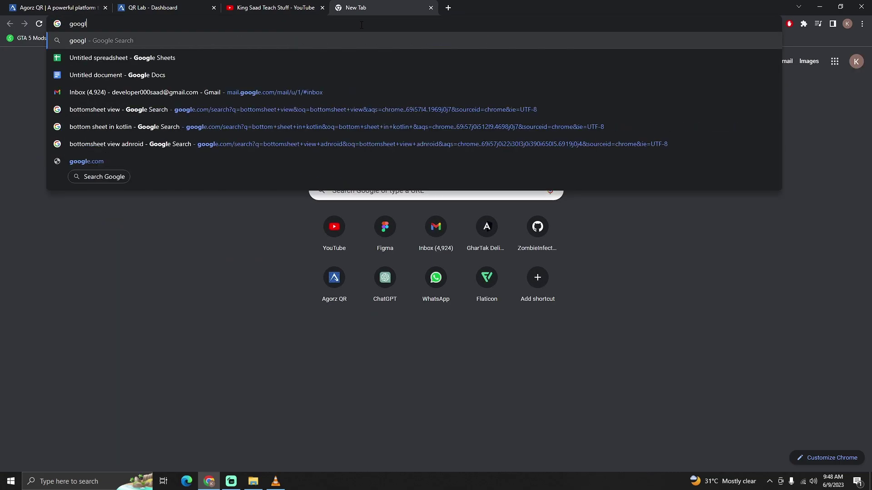
{"action": "key", "text": "Return"}
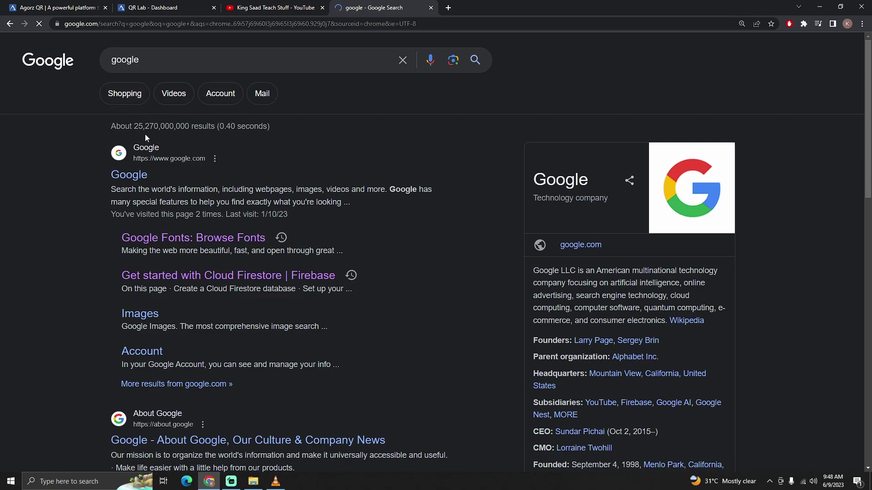
{"action": "left_click", "coordinate": [173, 66]}
{"action": "key", "text": "ctrl+a"}
{"action": "key", "text": "BackSpace"}
{"action": "type", "text": "youtub"}
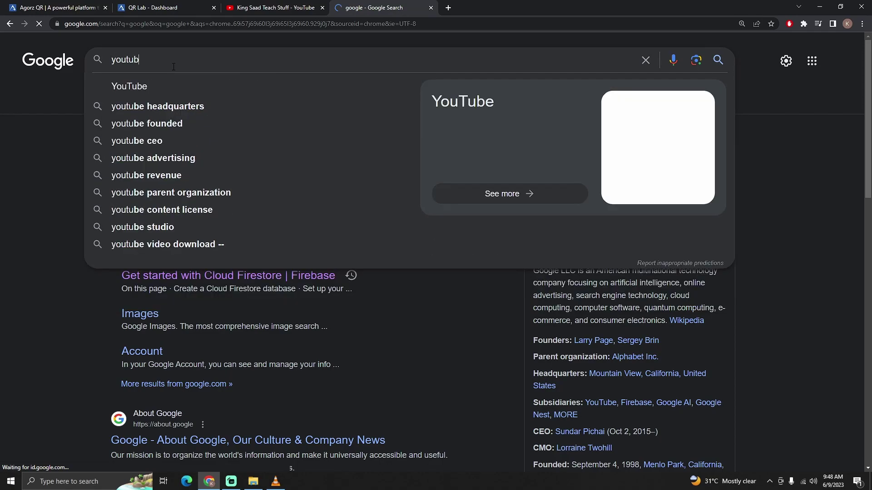
{"action": "type", "text": "e icon"}
{"action": "key", "text": "Return"}
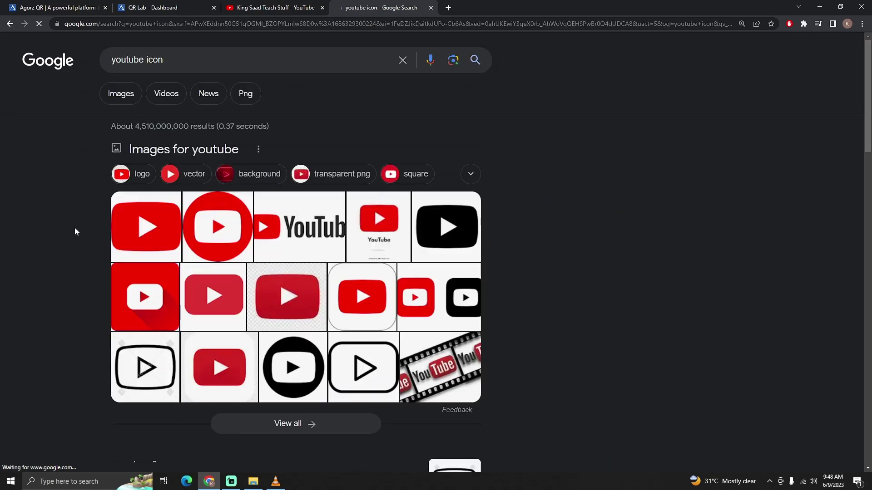
{"action": "left_click", "coordinate": [117, 93]}
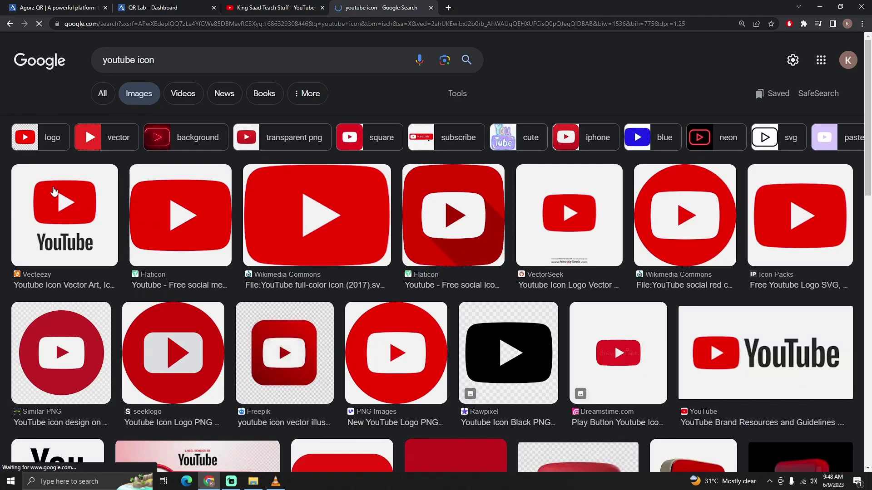
Step: Copy the first YouTube image's address and paste it as the QR logo URL
{"action": "right_click", "coordinate": [70, 200]}
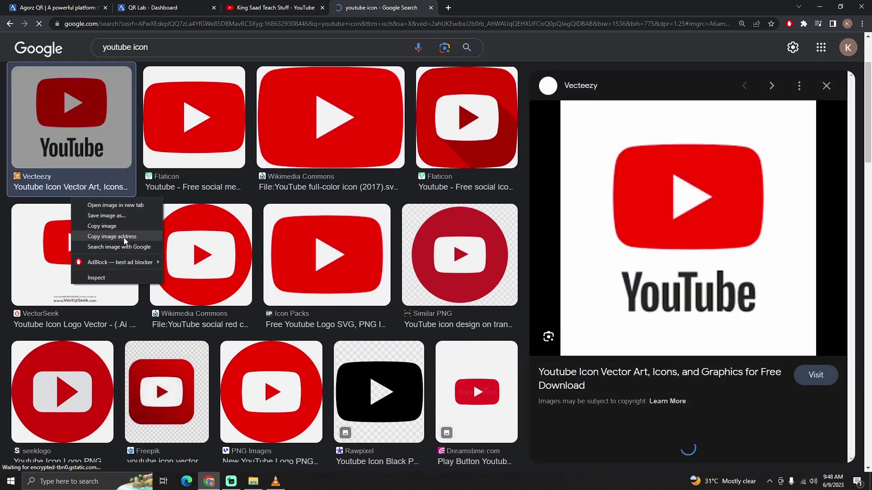
{"action": "left_click", "coordinate": [126, 236]}
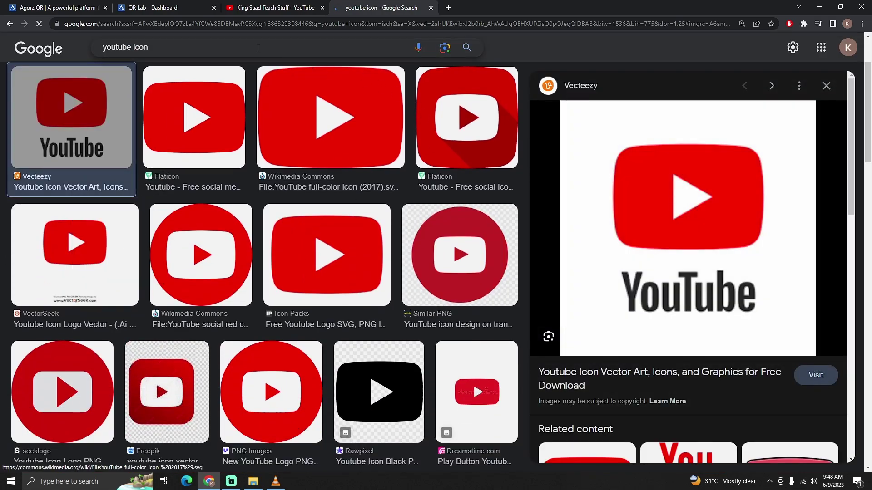
{"action": "left_click", "coordinate": [153, 8]}
{"action": "key", "text": "ctrl+v"}
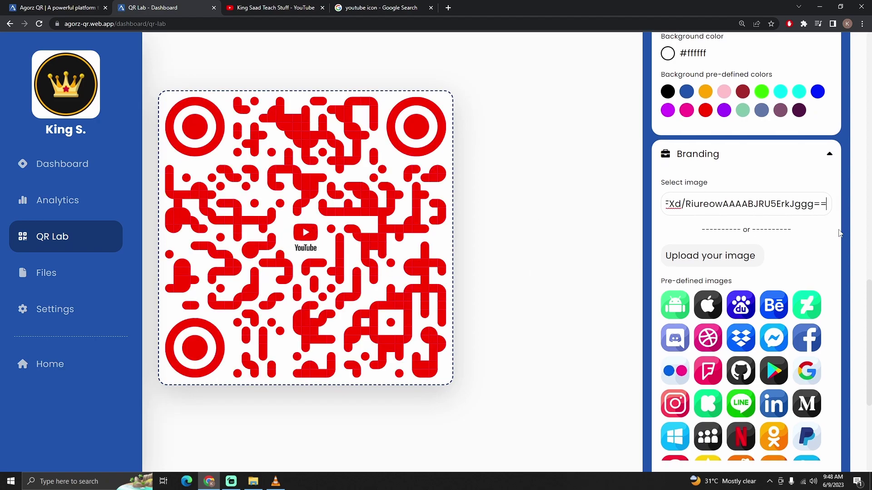
{"action": "scroll", "coordinate": [815, 238], "scroll_direction": "down", "scroll_amount": 2}
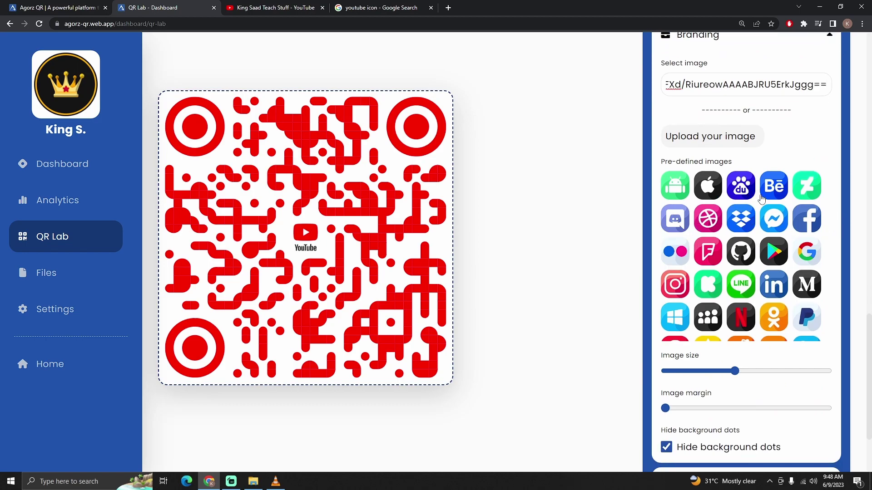
{"action": "scroll", "coordinate": [756, 208], "scroll_direction": "down", "scroll_amount": 2}
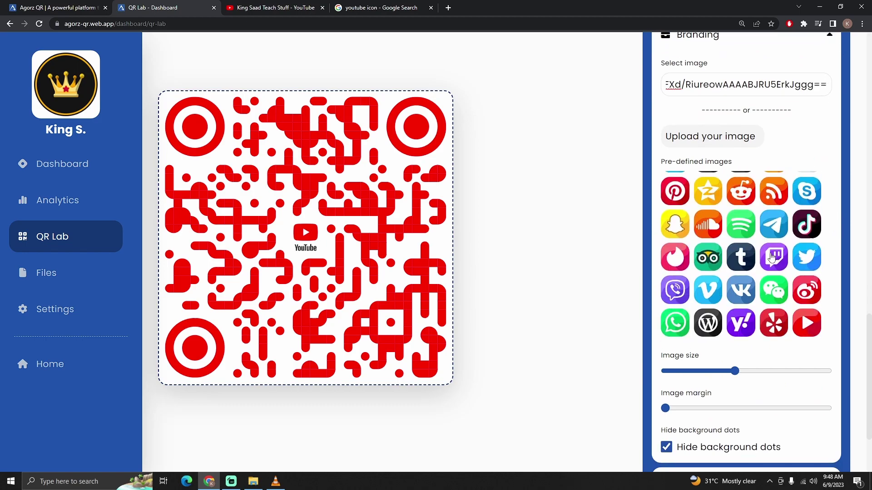
Step: Use the YouTube icon as logo at maximum size and margin, with background dots hidden
{"action": "left_click", "coordinate": [807, 325]}
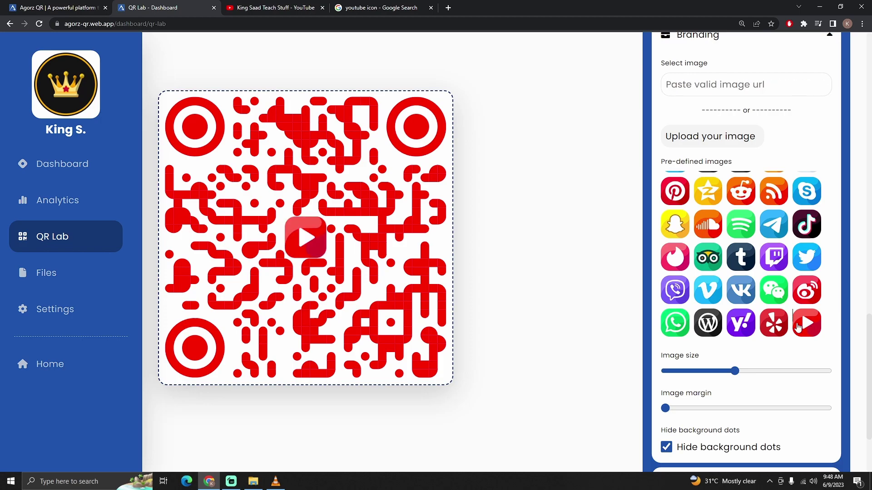
{"action": "scroll", "coordinate": [776, 320], "scroll_direction": "down", "scroll_amount": 1}
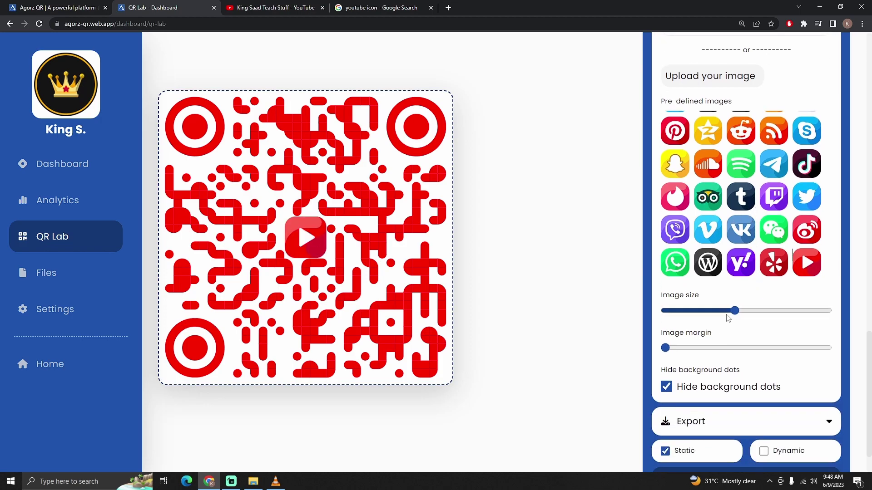
{"action": "mouse_move", "coordinate": [736, 311]}
{"action": "left_mouse_down"}
{"action": "mouse_move", "coordinate": [688, 313]}
{"action": "mouse_move", "coordinate": [829, 312]}
{"action": "mouse_move", "coordinate": [757, 314]}
{"action": "left_mouse_up"}
{"action": "mouse_move", "coordinate": [665, 348]}
{"action": "left_mouse_down"}
{"action": "mouse_move", "coordinate": [827, 348]}
{"action": "mouse_move", "coordinate": [856, 334]}
{"action": "left_mouse_up"}
{"action": "left_click_drag", "start_coordinate": [757, 311], "coordinate": [827, 310]}
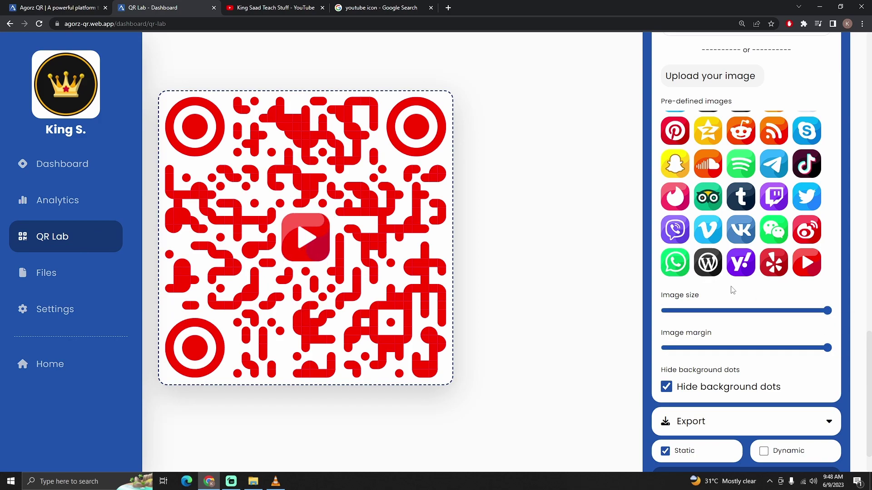
{"action": "scroll", "coordinate": [793, 336], "scroll_direction": "down", "scroll_amount": 1}
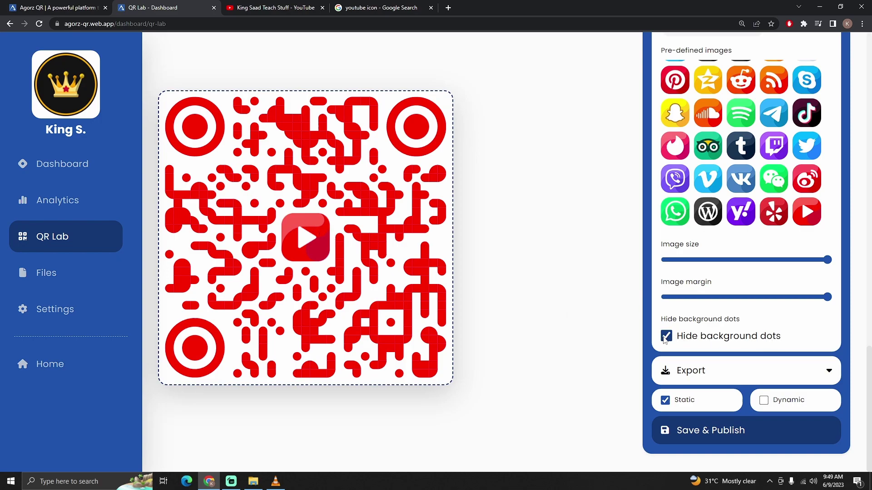
{"action": "left_click", "coordinate": [666, 337]}
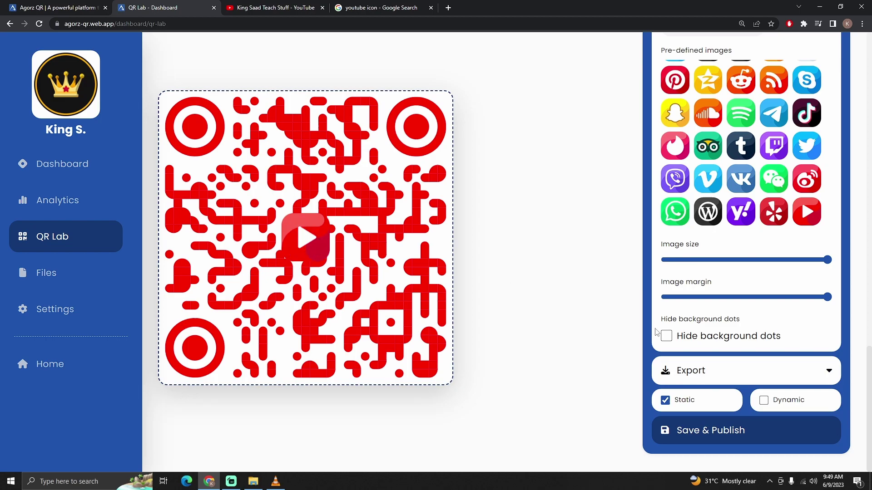
{"action": "left_click", "coordinate": [667, 337]}
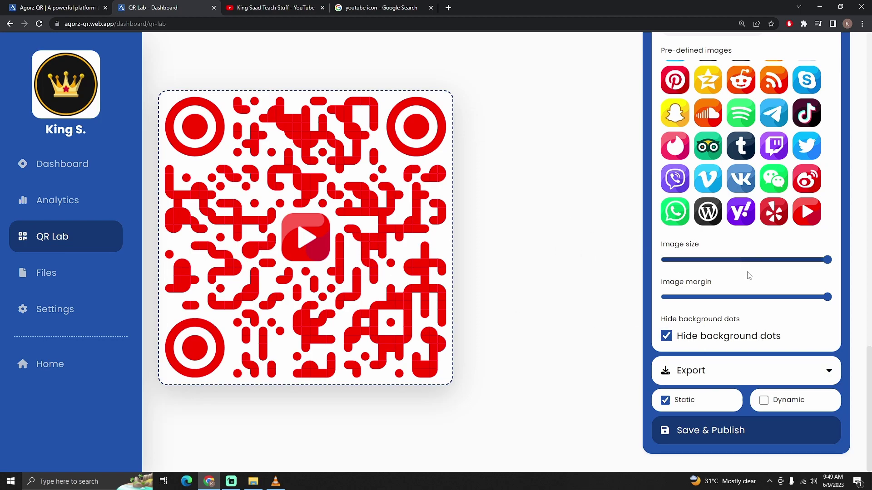
Step: Export the QR code as PNG, check it in the image viewer, and enable Dynamic
{"action": "left_click", "coordinate": [736, 371]}
{"action": "scroll", "coordinate": [767, 374], "scroll_direction": "down", "scroll_amount": 1}
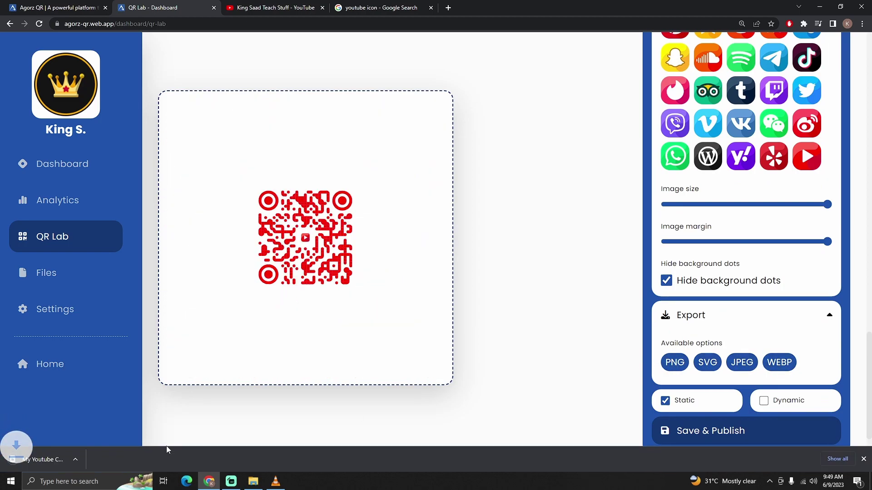
{"action": "left_click", "coordinate": [51, 458]}
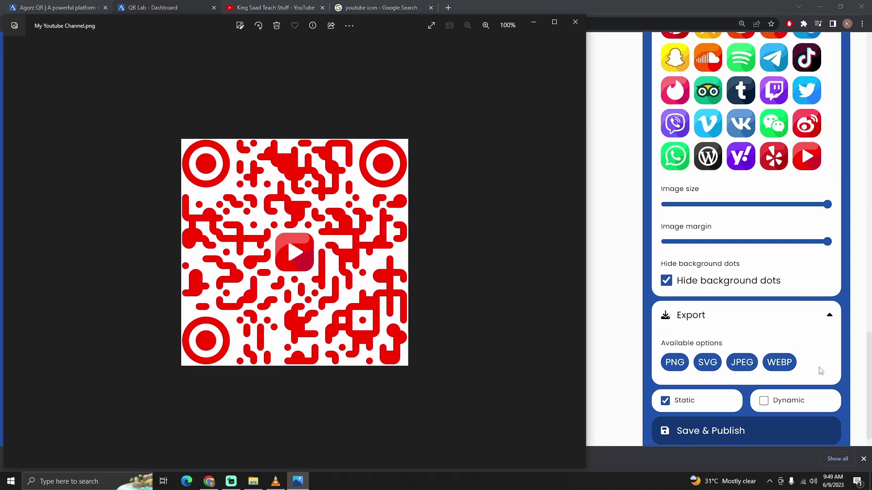
{"action": "left_click", "coordinate": [574, 22]}
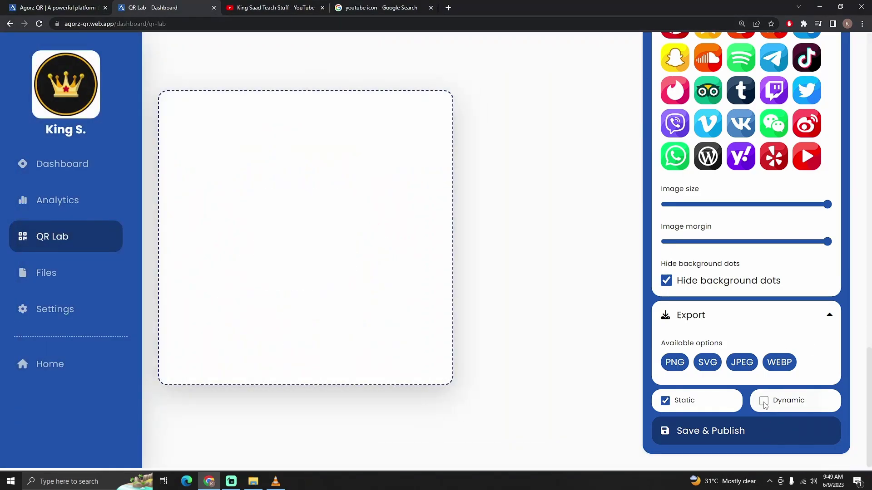
{"action": "left_click", "coordinate": [764, 401]}
{"action": "scroll", "coordinate": [545, 231], "scroll_direction": "up", "scroll_amount": 5}
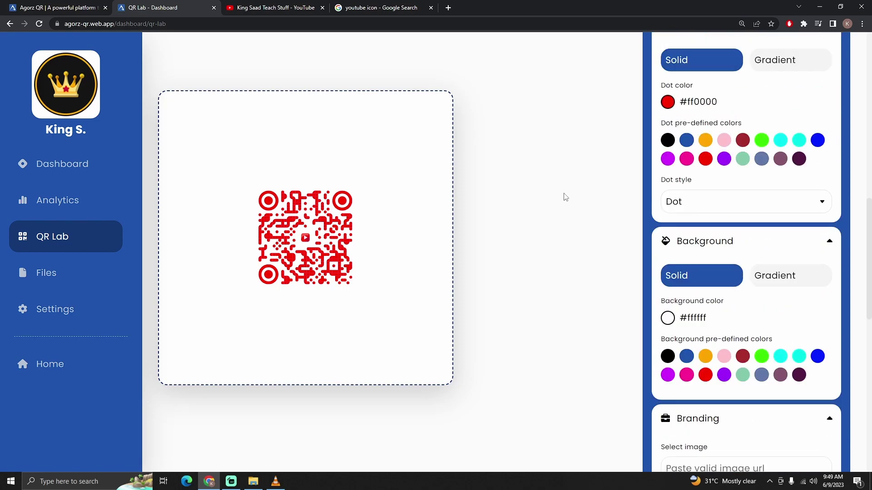
{"action": "scroll", "coordinate": [564, 197], "scroll_direction": "up", "scroll_amount": 3}
Step: Close the large preview and Save & Publish the dynamic YouTube QR code
{"action": "left_click", "coordinate": [666, 113]}
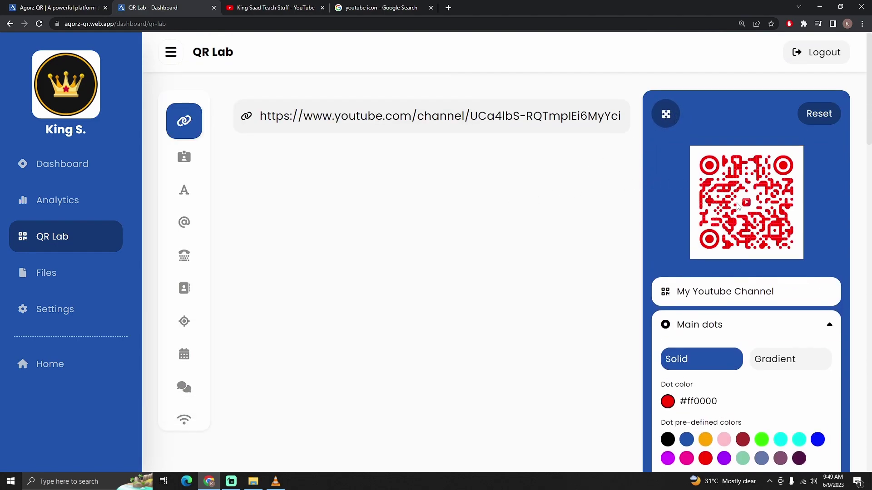
{"action": "scroll", "coordinate": [737, 206], "scroll_direction": "down", "scroll_amount": 3}
{"action": "scroll", "coordinate": [788, 278], "scroll_direction": "up", "scroll_amount": 1}
{"action": "scroll", "coordinate": [772, 287], "scroll_direction": "down", "scroll_amount": 3}
{"action": "scroll", "coordinate": [564, 302], "scroll_direction": "down", "scroll_amount": 5}
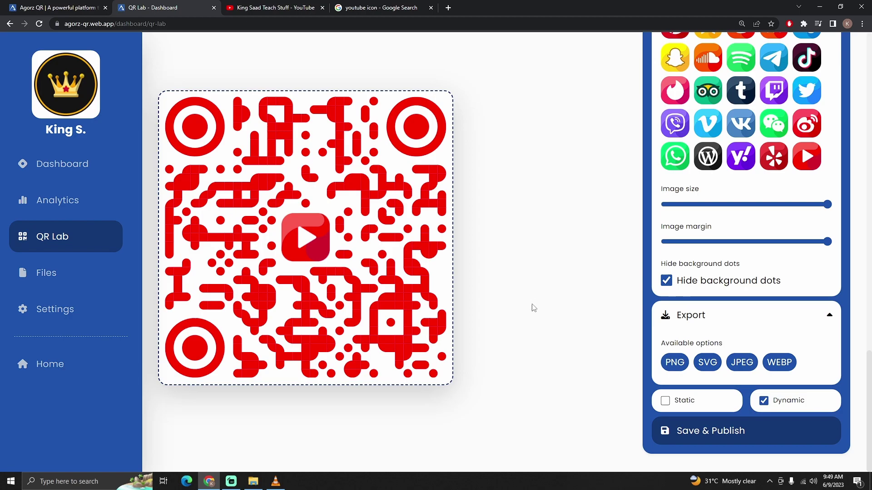
{"action": "scroll", "coordinate": [539, 290], "scroll_direction": "up", "scroll_amount": 2}
{"action": "scroll", "coordinate": [535, 204], "scroll_direction": "up", "scroll_amount": 10}
{"action": "scroll", "coordinate": [522, 181], "scroll_direction": "up", "scroll_amount": 4}
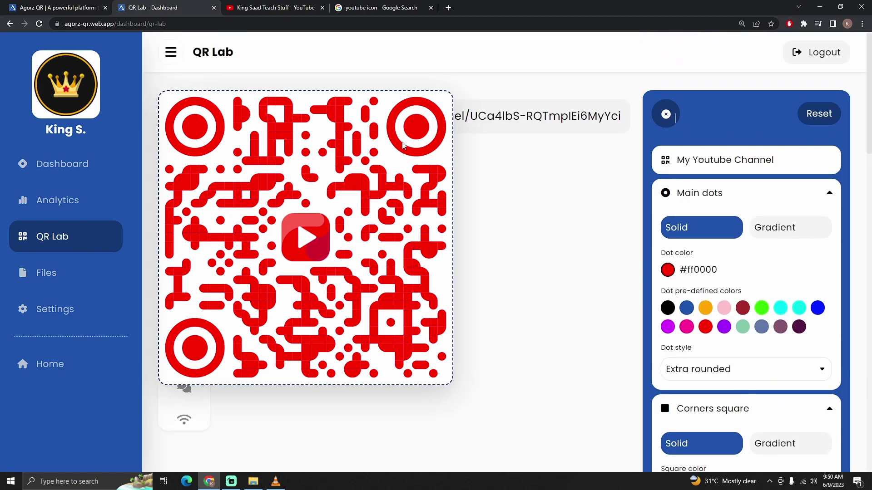
{"action": "left_click_drag", "start_coordinate": [561, 116], "coordinate": [298, 115]}
{"action": "left_click", "coordinate": [665, 114]}
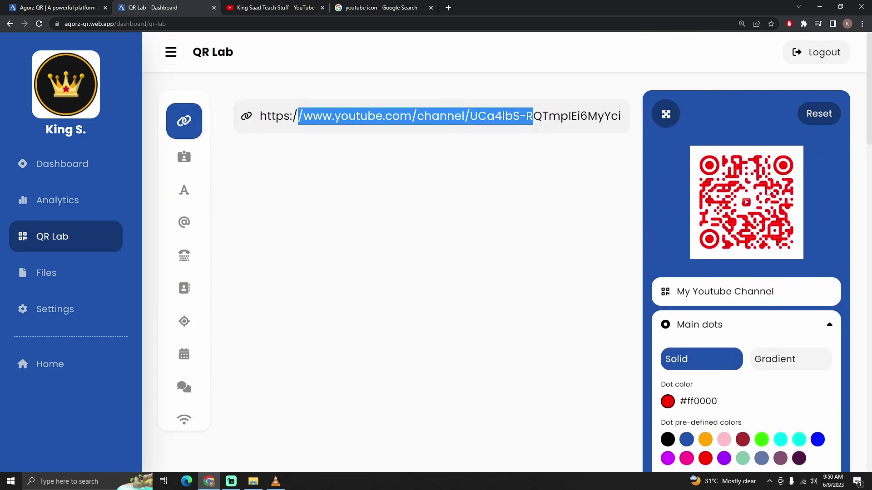
{"action": "scroll", "coordinate": [765, 195], "scroll_direction": "down", "scroll_amount": 5}
{"action": "scroll", "coordinate": [765, 195], "scroll_direction": "down", "scroll_amount": 4}
{"action": "scroll", "coordinate": [758, 200], "scroll_direction": "down", "scroll_amount": 4}
{"action": "scroll", "coordinate": [760, 344], "scroll_direction": "down", "scroll_amount": 4}
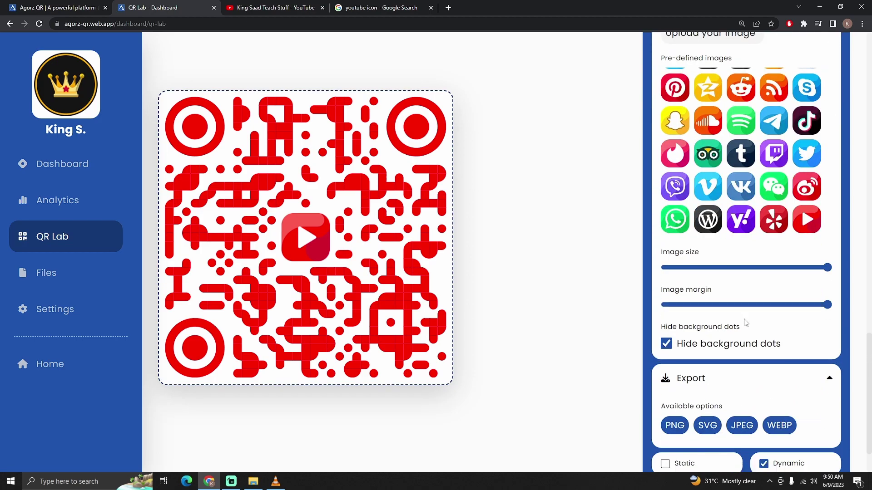
{"action": "scroll", "coordinate": [742, 323], "scroll_direction": "down", "scroll_amount": 1}
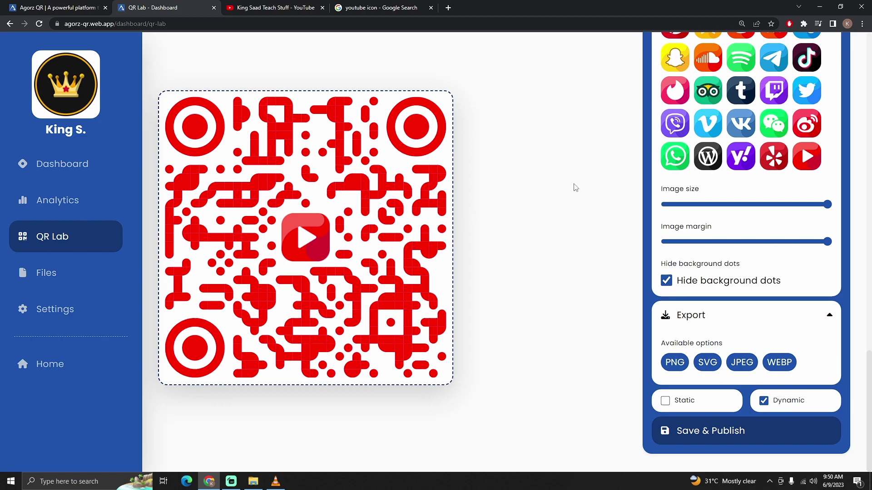
{"action": "scroll", "coordinate": [569, 181], "scroll_direction": "up", "scroll_amount": 5}
{"action": "scroll", "coordinate": [586, 194], "scroll_direction": "down", "scroll_amount": 5}
{"action": "left_click", "coordinate": [769, 431]}
{"action": "scroll", "coordinate": [501, 252], "scroll_direction": "up", "scroll_amount": 5}
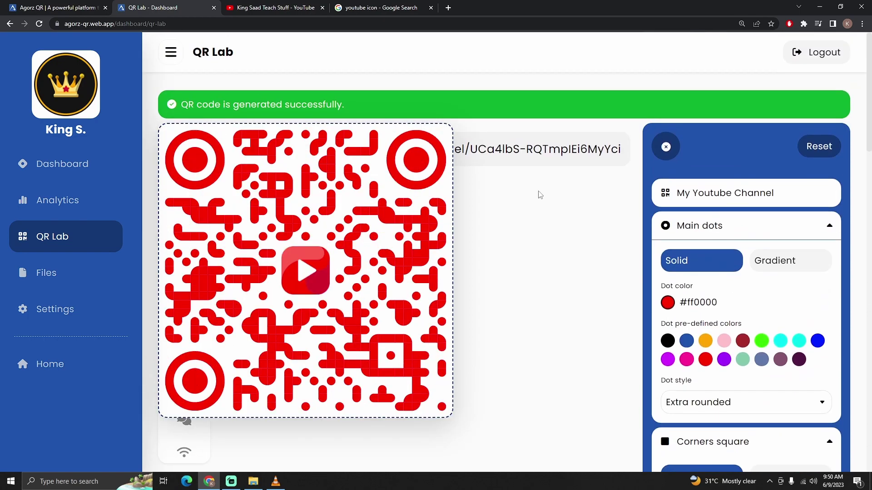
{"action": "left_click_drag", "start_coordinate": [182, 107], "coordinate": [361, 109]}
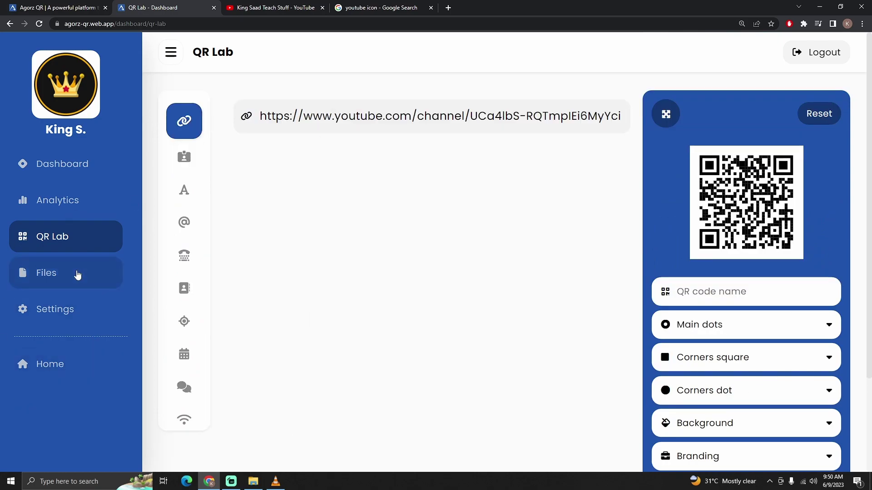
Step: Open My Youtube Channel's statistics from Analytics and check the Download QR format options
{"action": "left_click", "coordinate": [69, 203]}
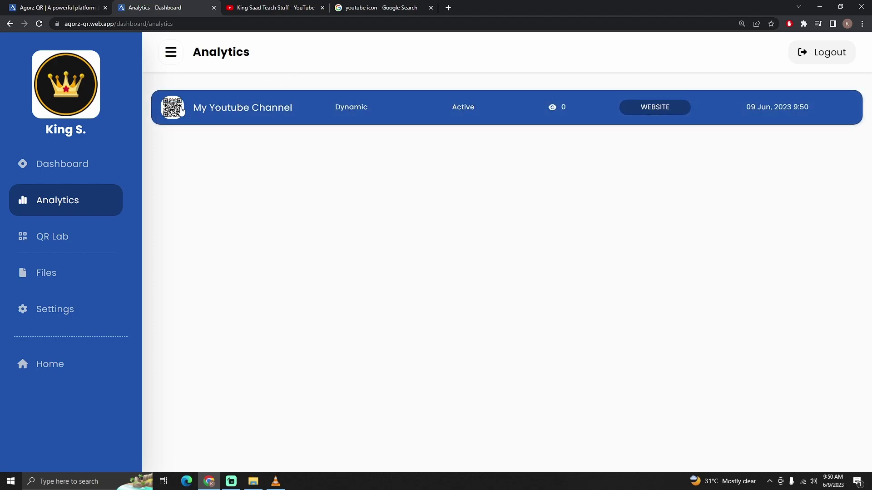
{"action": "mouse_move", "coordinate": [507, 107]}
{"action": "left_click_drag", "start_coordinate": [673, 111], "coordinate": [641, 112]}
{"action": "left_click", "coordinate": [640, 112]}
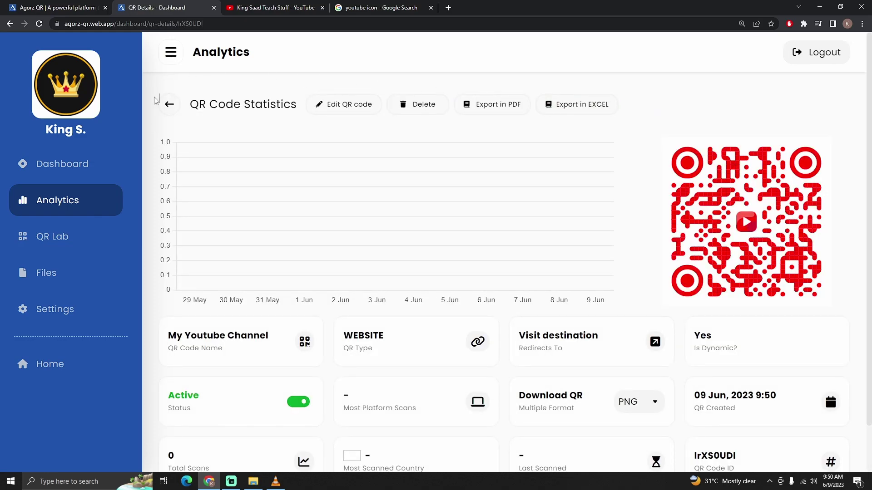
{"action": "left_click", "coordinate": [168, 103]}
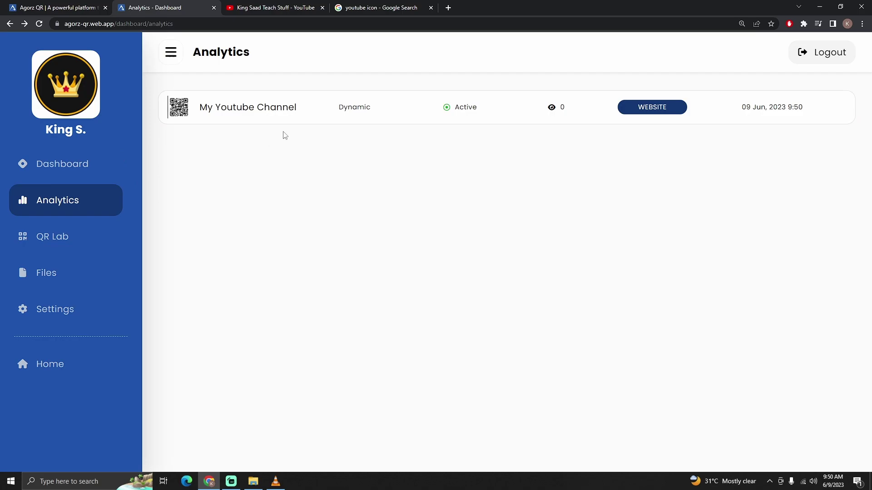
{"action": "left_click", "coordinate": [265, 113]}
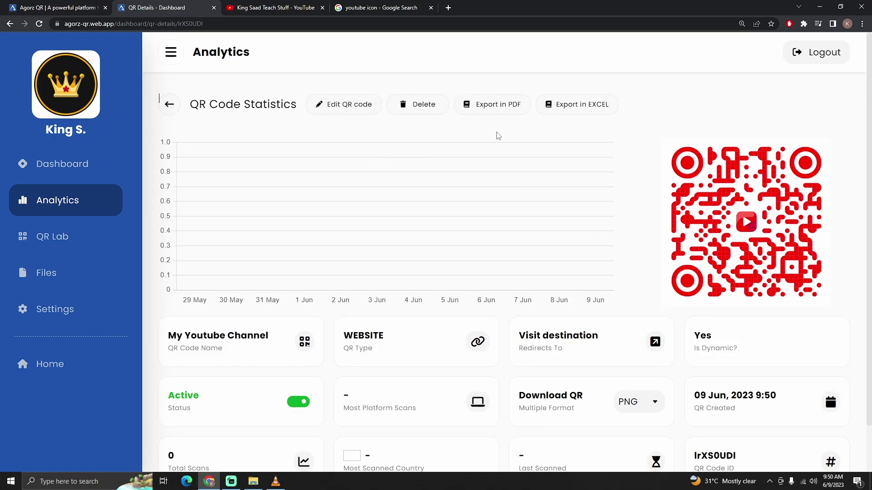
{"action": "scroll", "coordinate": [473, 202], "scroll_direction": "down", "scroll_amount": 2}
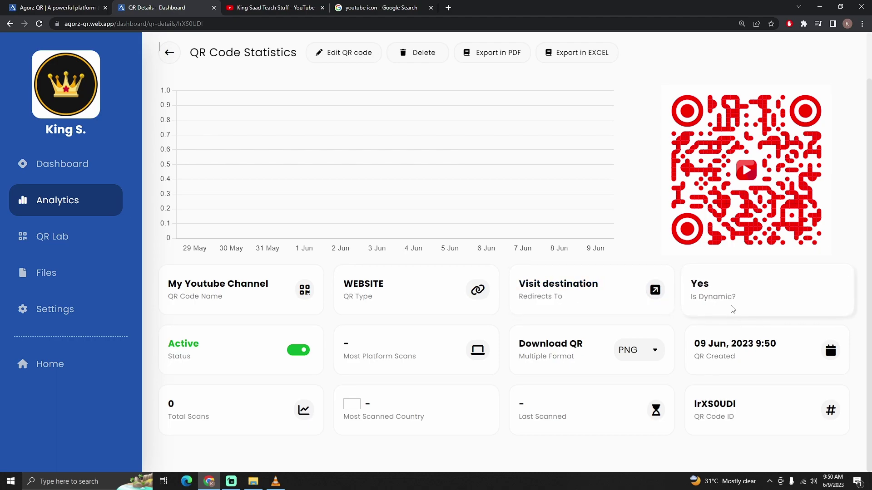
{"action": "left_click", "coordinate": [626, 352]}
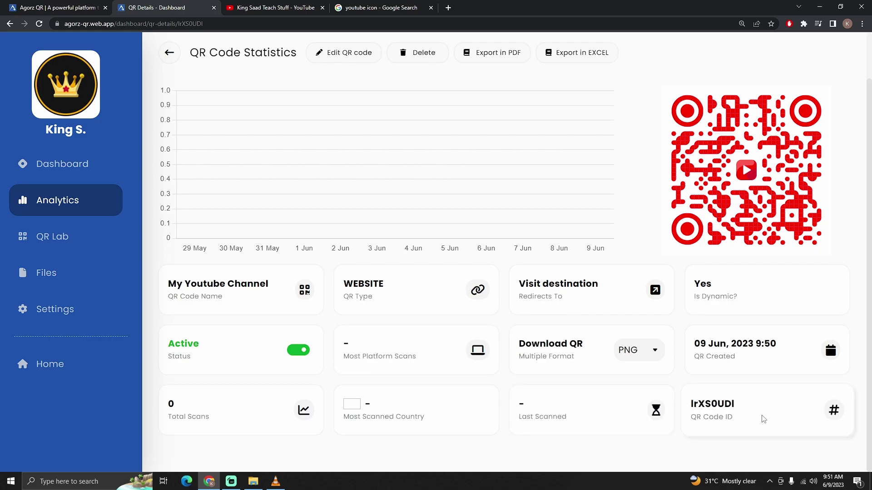
{"action": "scroll", "coordinate": [528, 235], "scroll_direction": "up", "scroll_amount": 1}
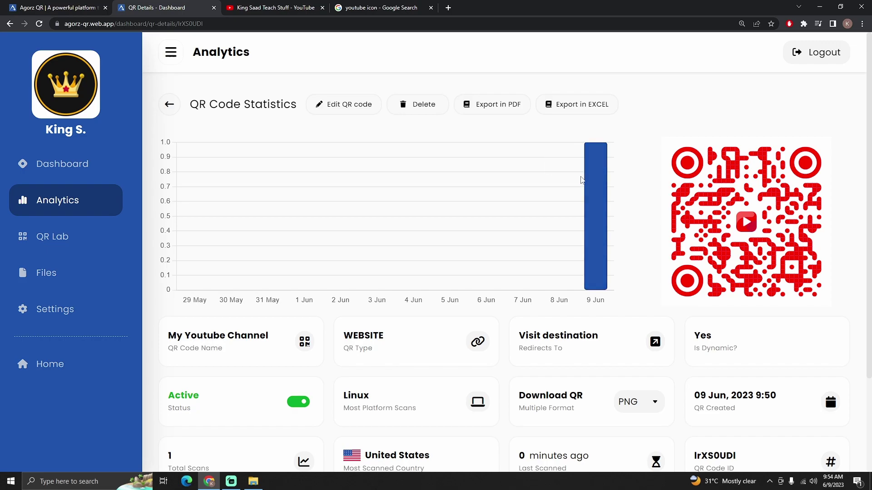
{"action": "mouse_move", "coordinate": [595, 216]}
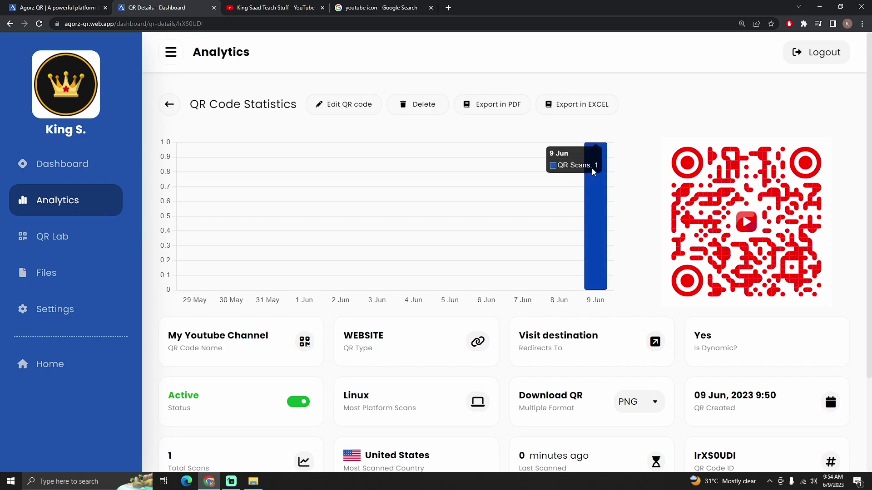
{"action": "scroll", "coordinate": [494, 189], "scroll_direction": "down", "scroll_amount": 1}
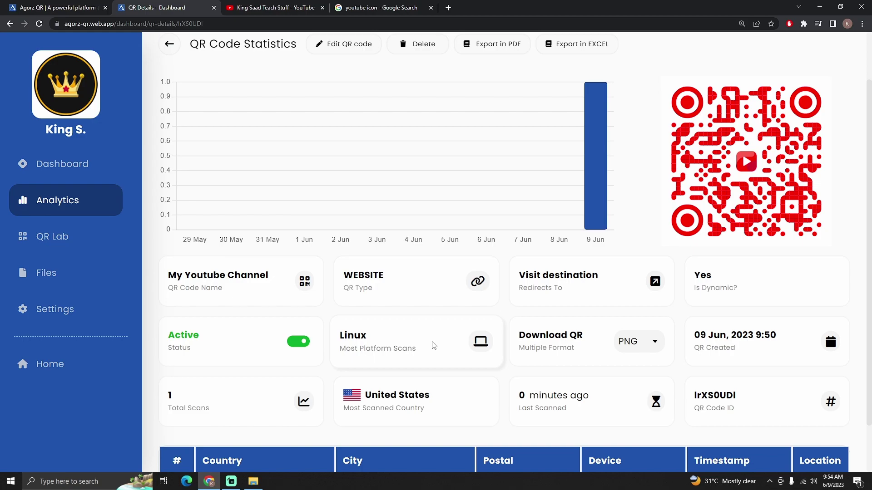
{"action": "scroll", "coordinate": [434, 334], "scroll_direction": "down", "scroll_amount": 1}
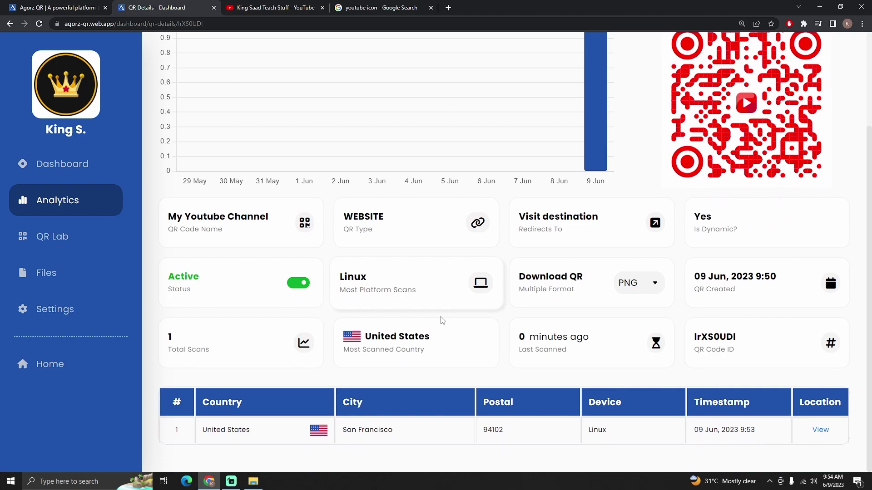
Step: Highlight the scan's details: United States, San Francisco, postal code 94102, and timestamp
{"action": "left_click_drag", "start_coordinate": [250, 430], "coordinate": [197, 433]}
{"action": "left_click", "coordinate": [342, 429]}
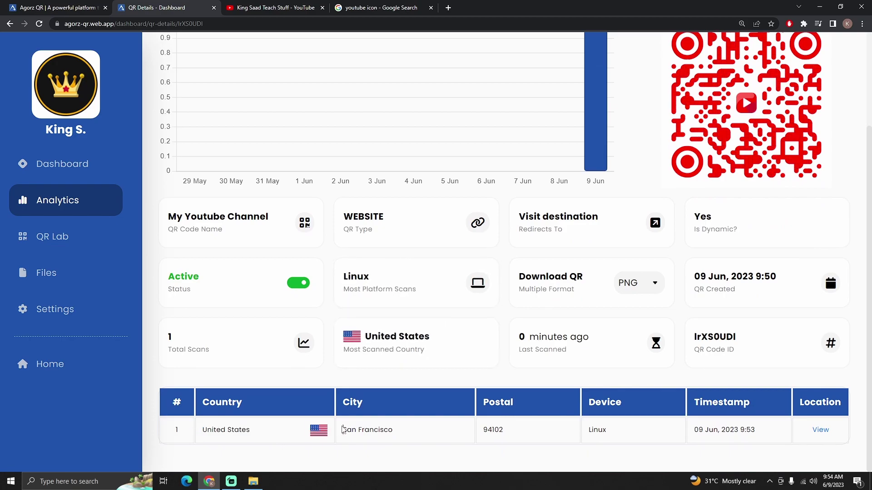
{"action": "left_click_drag", "start_coordinate": [343, 430], "coordinate": [620, 433]}
{"action": "double_click", "coordinate": [492, 429]}
{"action": "left_click_drag", "start_coordinate": [758, 432], "coordinate": [689, 435]}
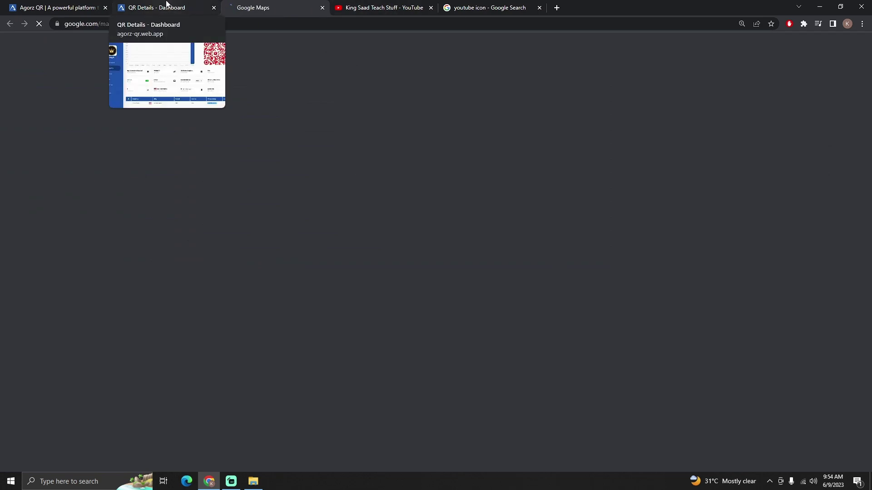
Step: Export the scan statistics as a PDF report and review its scan row
{"action": "left_click", "coordinate": [164, 5]}
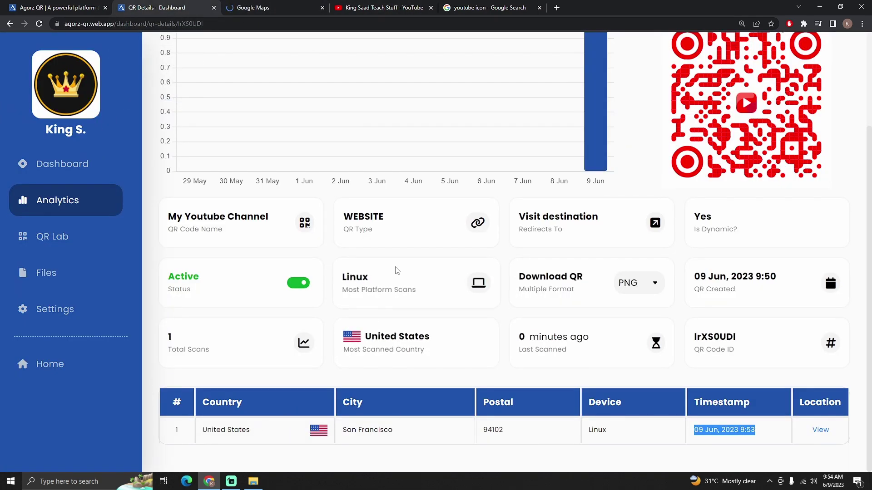
{"action": "scroll", "coordinate": [463, 209], "scroll_direction": "up", "scroll_amount": 3}
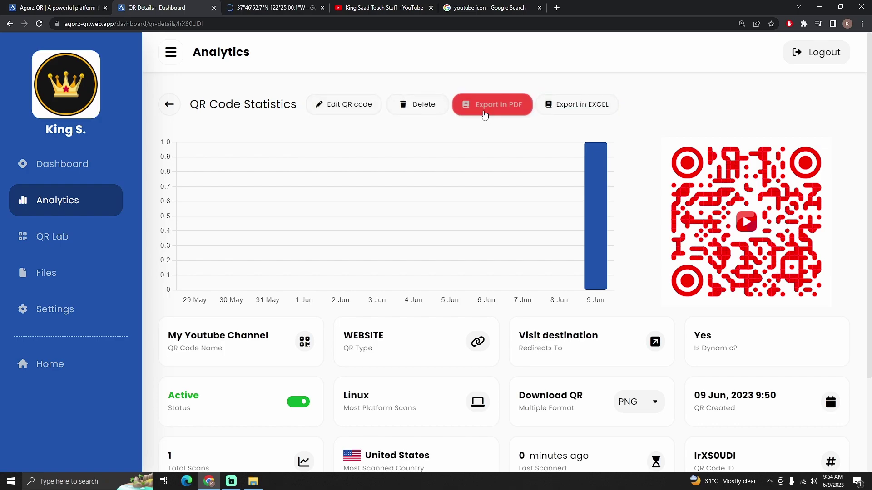
{"action": "scroll", "coordinate": [534, 232], "scroll_direction": "down", "scroll_amount": 2}
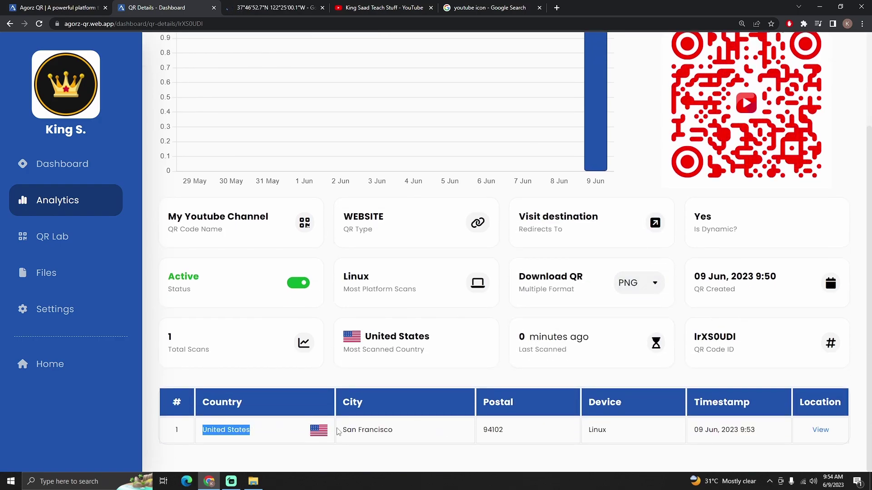
{"action": "left_click_drag", "start_coordinate": [203, 430], "coordinate": [835, 439]}
{"action": "scroll", "coordinate": [681, 273], "scroll_direction": "up", "scroll_amount": 3}
{"action": "left_click", "coordinate": [498, 105]}
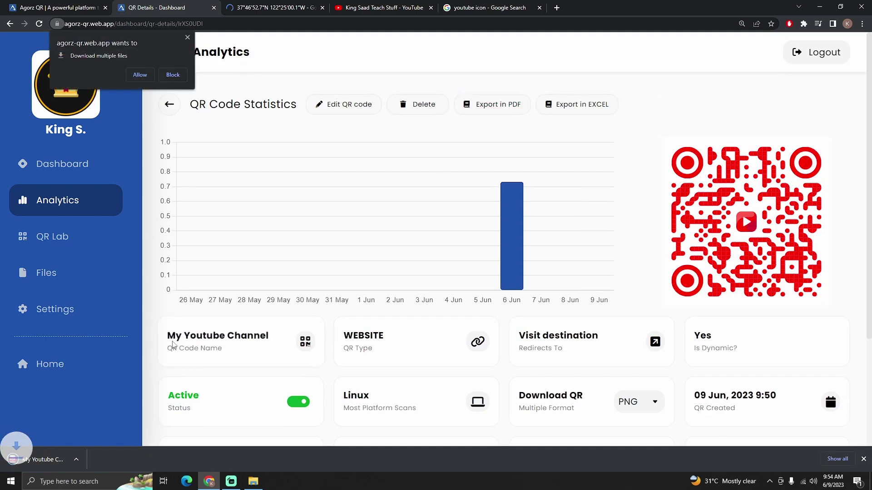
{"action": "left_click", "coordinate": [62, 459]}
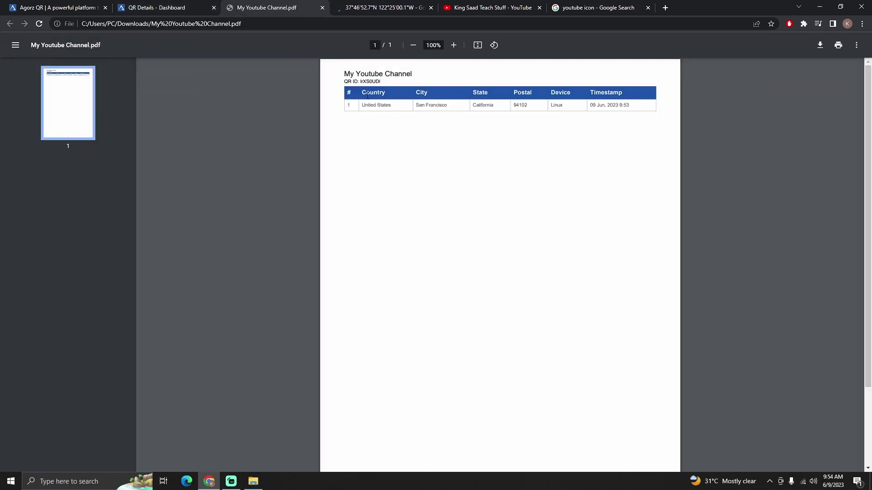
{"action": "mouse_move", "coordinate": [350, 102]}
{"action": "left_mouse_down"}
{"action": "mouse_move", "coordinate": [508, 111]}
{"action": "mouse_move", "coordinate": [640, 164]}
{"action": "left_mouse_up"}
Step: Recheck the analytics and PDF, then view the San Francisco scan location on Google Maps
{"action": "left_click", "coordinate": [181, 7]}
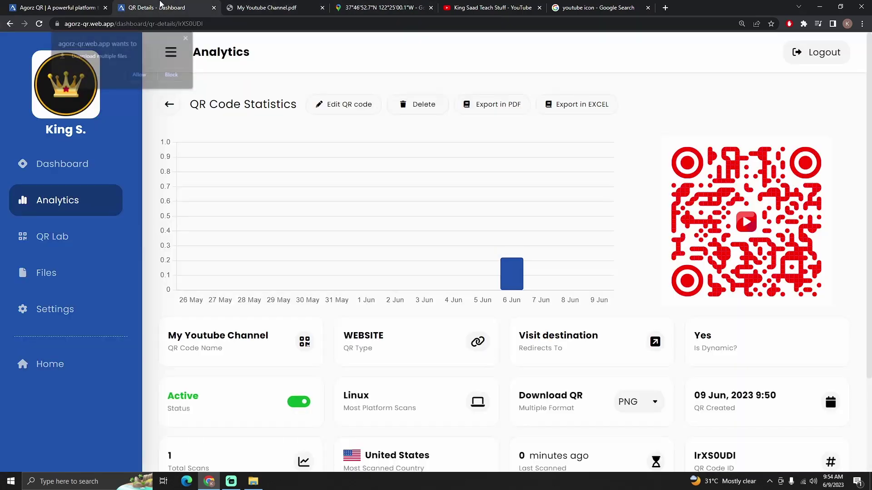
{"action": "left_click", "coordinate": [590, 108]}
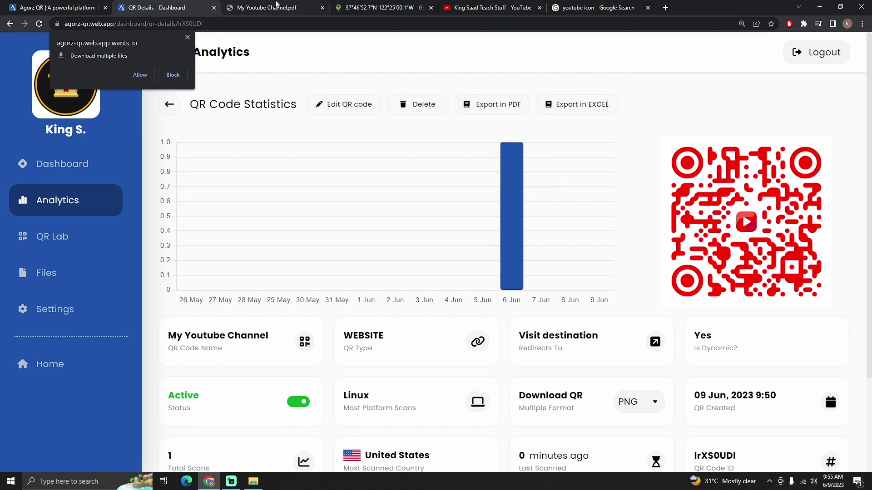
{"action": "left_click", "coordinate": [280, 8]}
{"action": "left_click", "coordinate": [397, 4]}
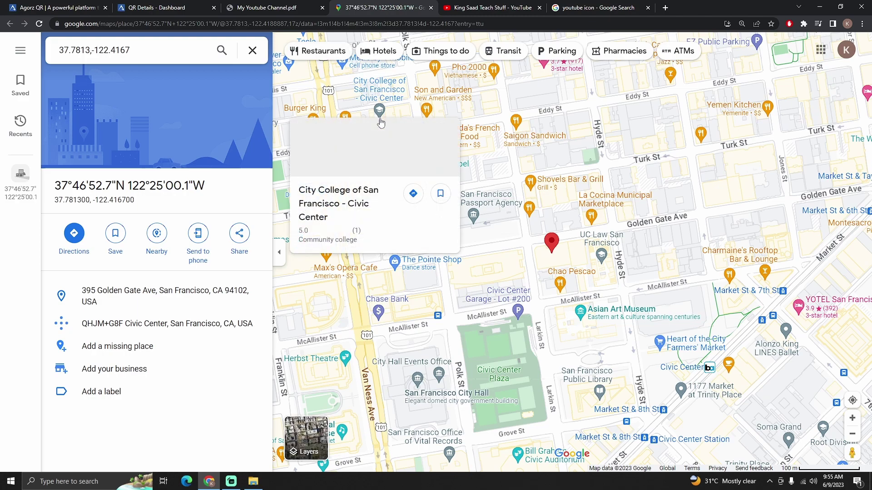
Step: Open the Edit QR Code form showing the current destination link and empty redirect field
{"action": "left_click", "coordinate": [170, 7]}
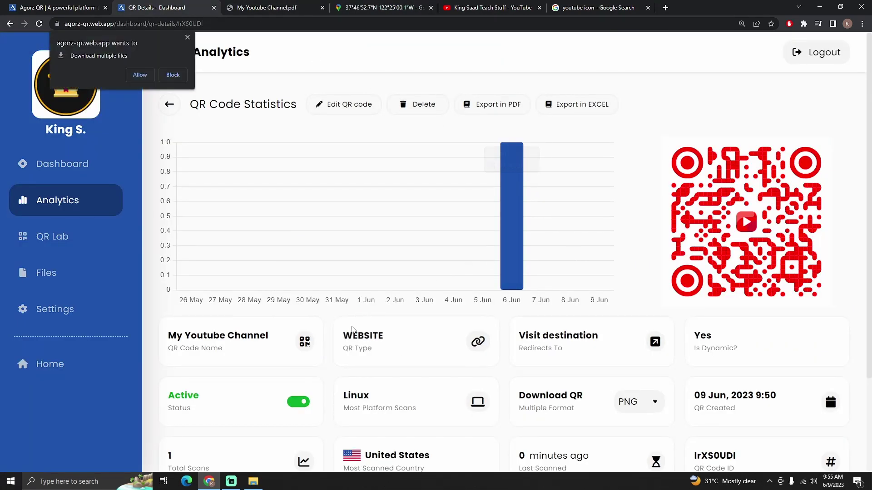
{"action": "scroll", "coordinate": [385, 295], "scroll_direction": "down", "scroll_amount": 2}
{"action": "scroll", "coordinate": [381, 242], "scroll_direction": "up", "scroll_amount": 2}
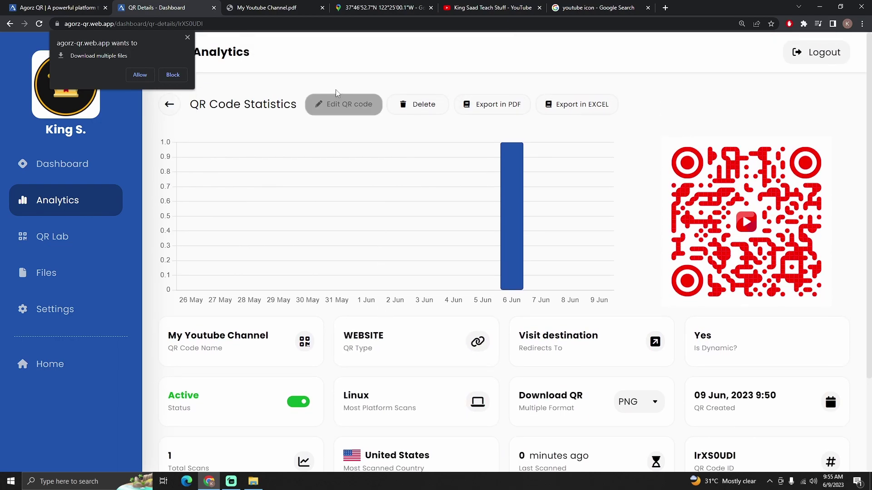
{"action": "left_click", "coordinate": [323, 103]}
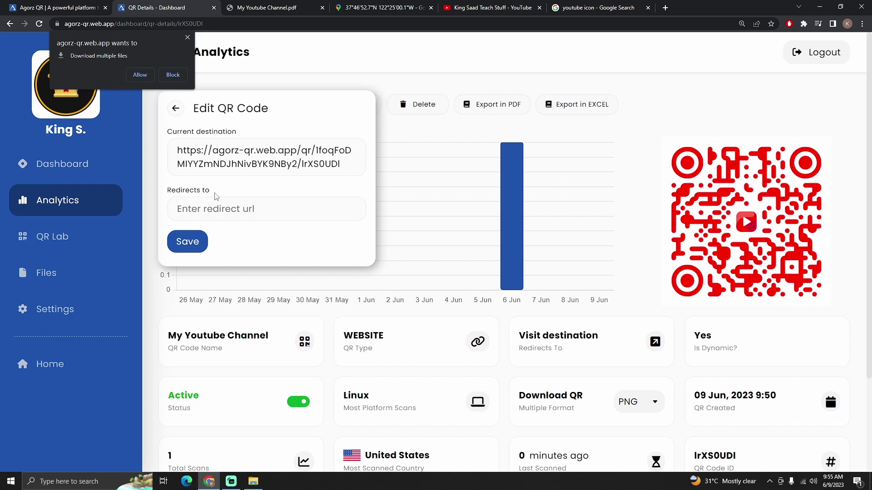
Step: Dismiss the download prompt, review profile name, email and version 1.0, then view Files
{"action": "left_click", "coordinate": [188, 39]}
{"action": "left_click", "coordinate": [68, 309]}
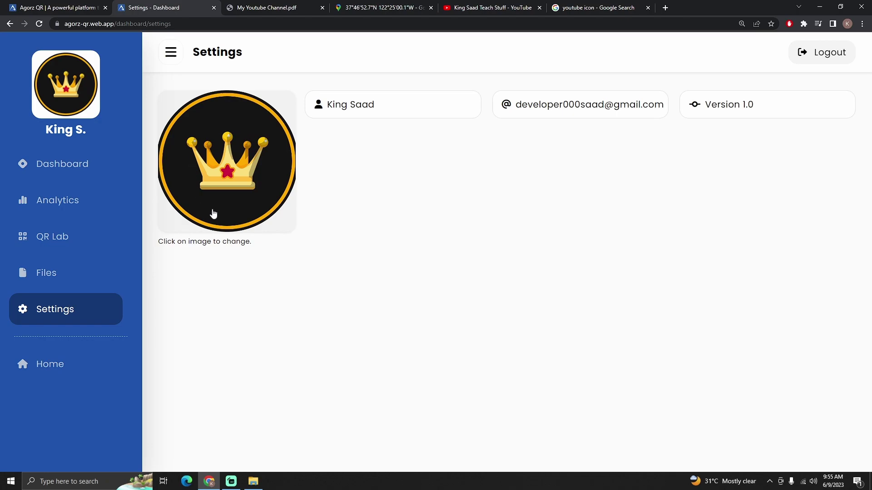
{"action": "left_click_drag", "start_coordinate": [327, 104], "coordinate": [407, 107]}
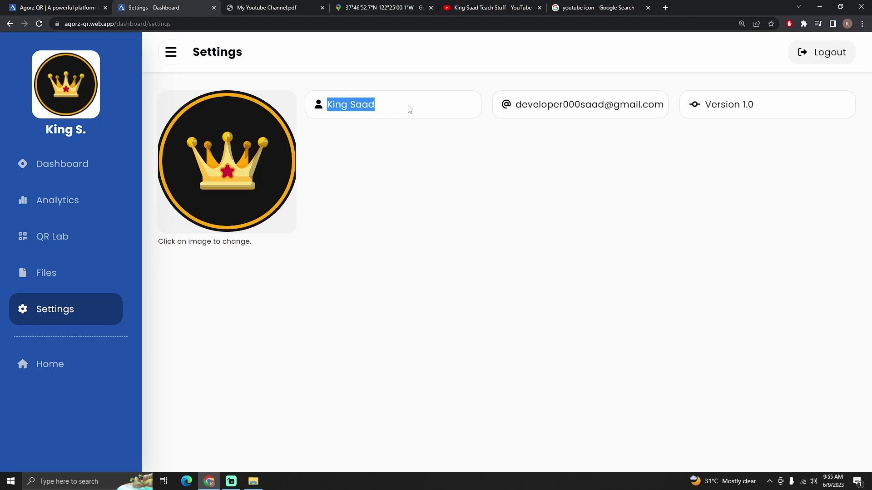
{"action": "double_click", "coordinate": [627, 103]}
{"action": "left_click_drag", "start_coordinate": [704, 104], "coordinate": [750, 99]}
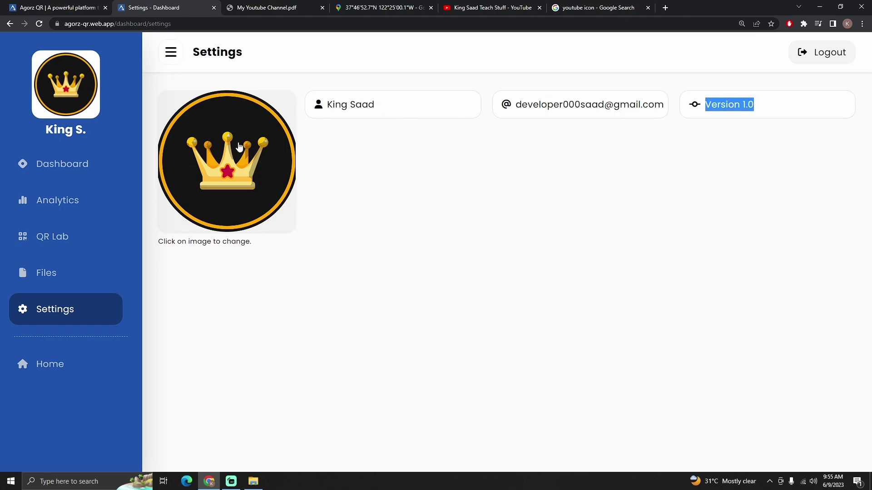
{"action": "left_click", "coordinate": [52, 273]}
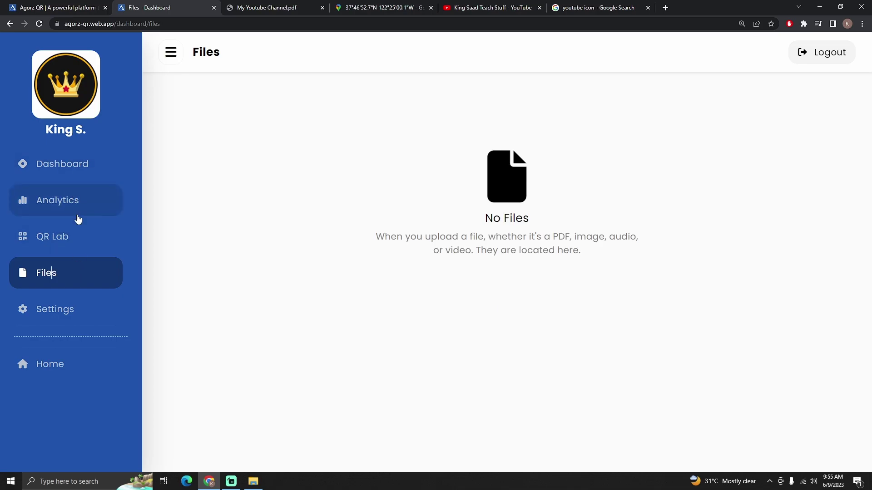
{"action": "left_click", "coordinate": [66, 235]}
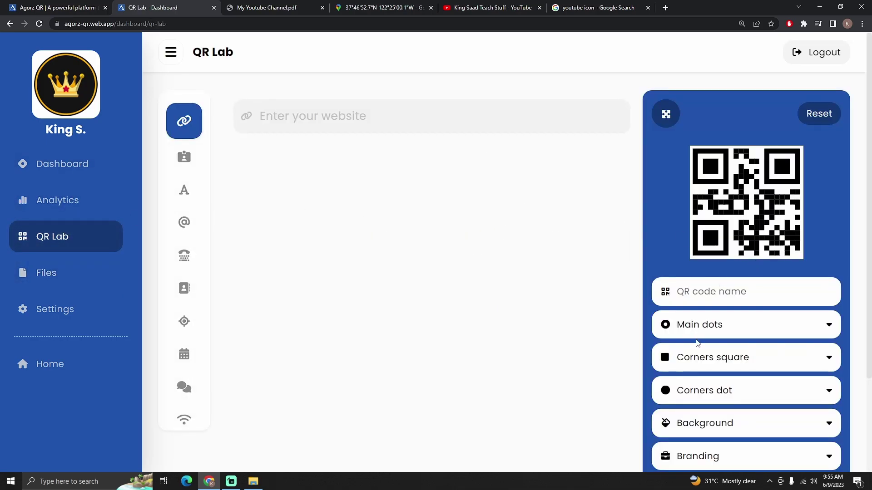
{"action": "scroll", "coordinate": [185, 288], "scroll_direction": "down", "scroll_amount": 5}
{"action": "scroll", "coordinate": [194, 306], "scroll_direction": "down", "scroll_amount": 2}
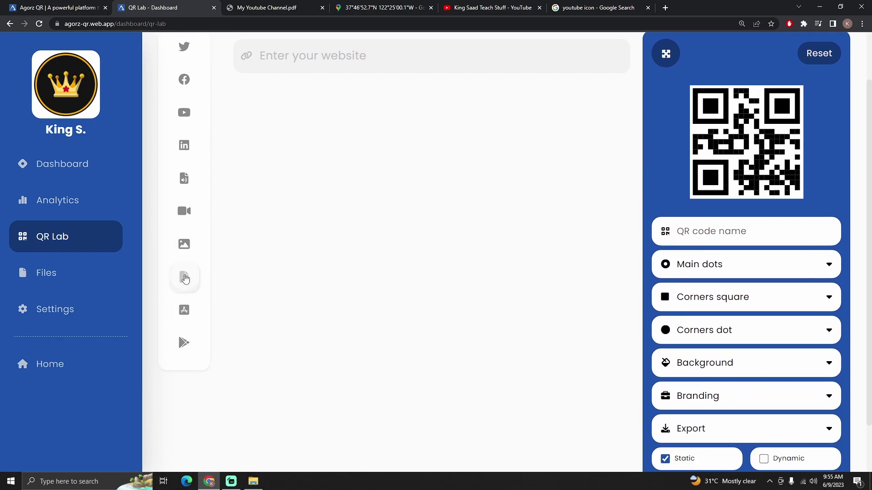
{"action": "left_click", "coordinate": [184, 275]}
{"action": "left_click", "coordinate": [196, 250]}
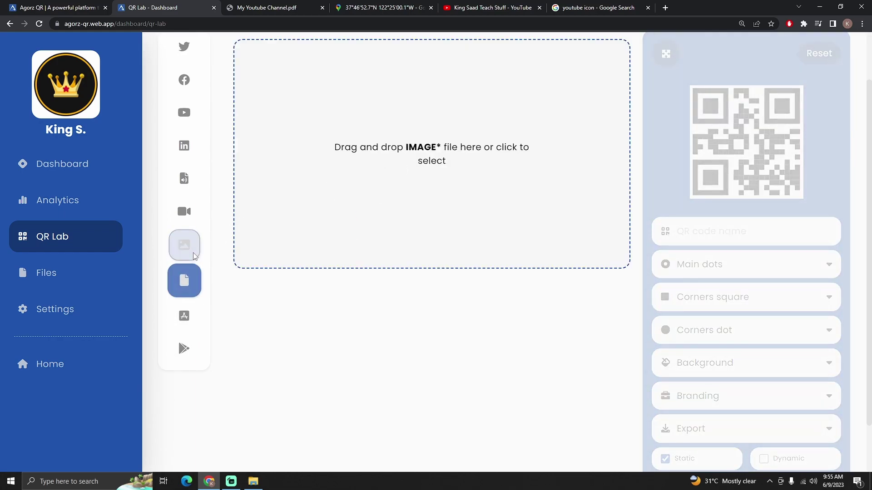
{"action": "left_click", "coordinate": [194, 209]}
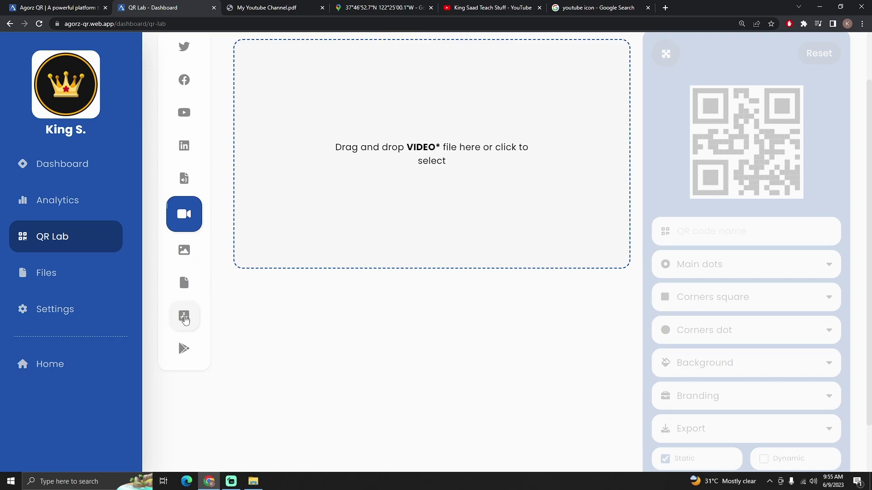
{"action": "left_click", "coordinate": [179, 181]}
{"action": "scroll", "coordinate": [432, 157], "scroll_direction": "up", "scroll_amount": 1}
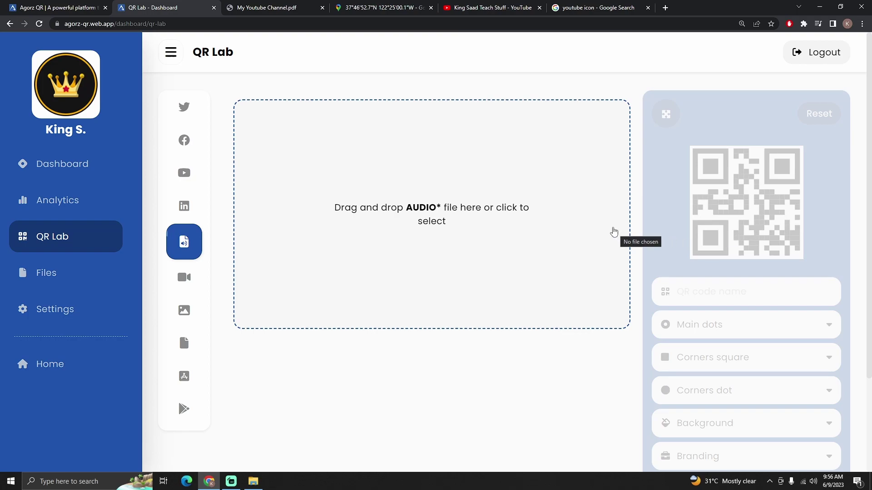
{"action": "left_click", "coordinate": [51, 273]}
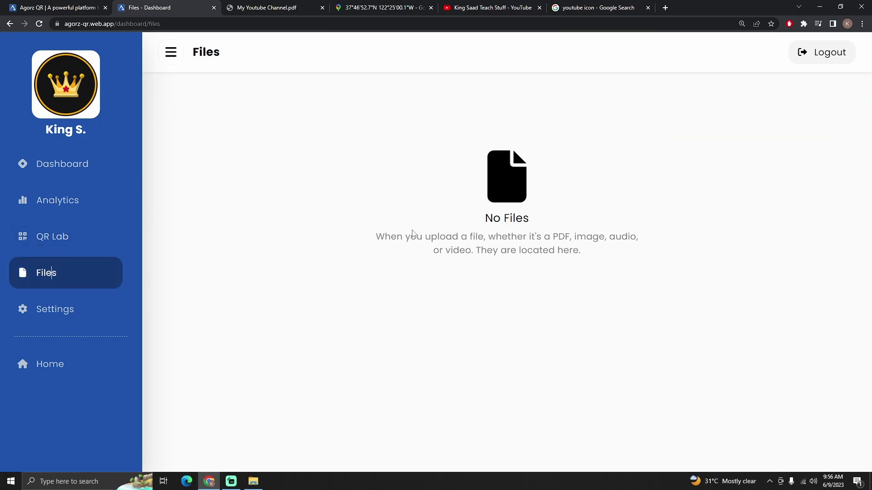
Step: Collapse the sidebar and return to the homepage's Free versus Premium pricing table
{"action": "left_click_drag", "start_coordinate": [381, 246], "coordinate": [668, 275]}
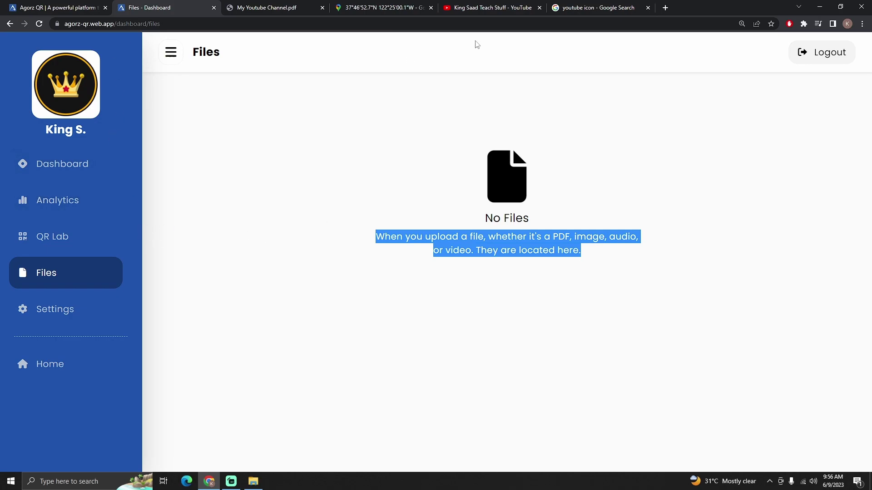
{"action": "left_click", "coordinate": [169, 54]}
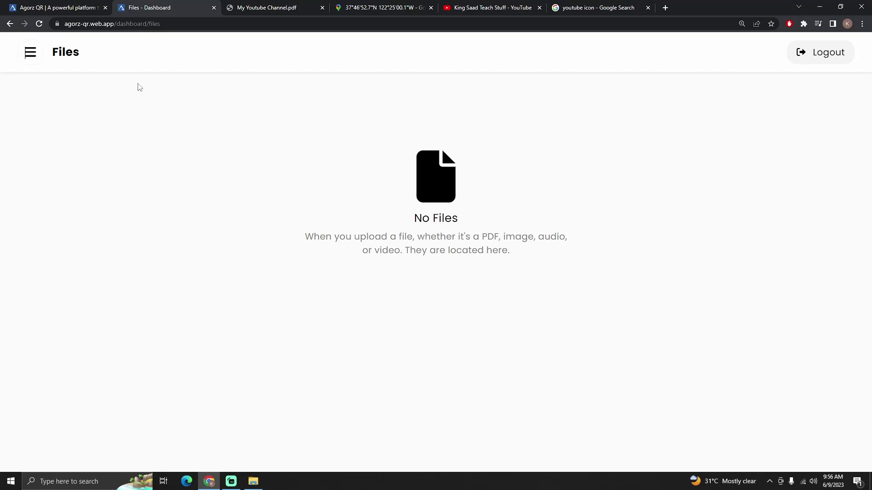
{"action": "left_click", "coordinate": [63, 7]}
{"action": "scroll", "coordinate": [601, 192], "scroll_direction": "up", "scroll_amount": 4}
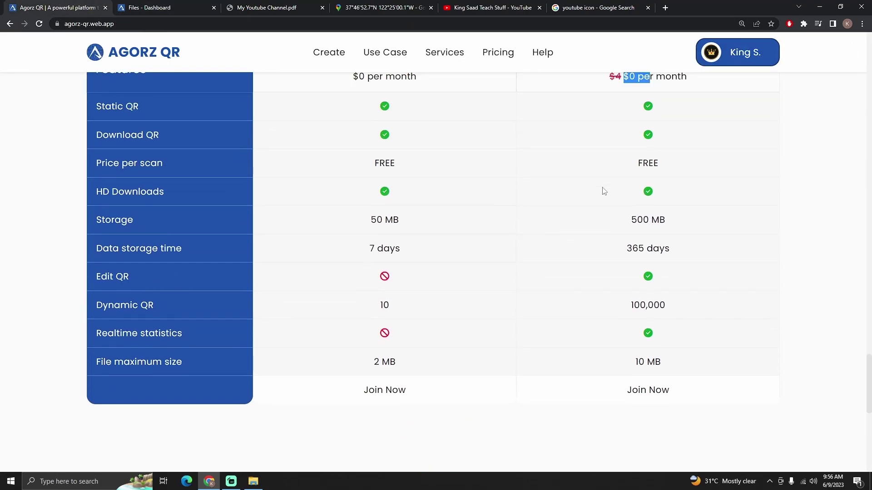
{"action": "left_click", "coordinate": [684, 201]}
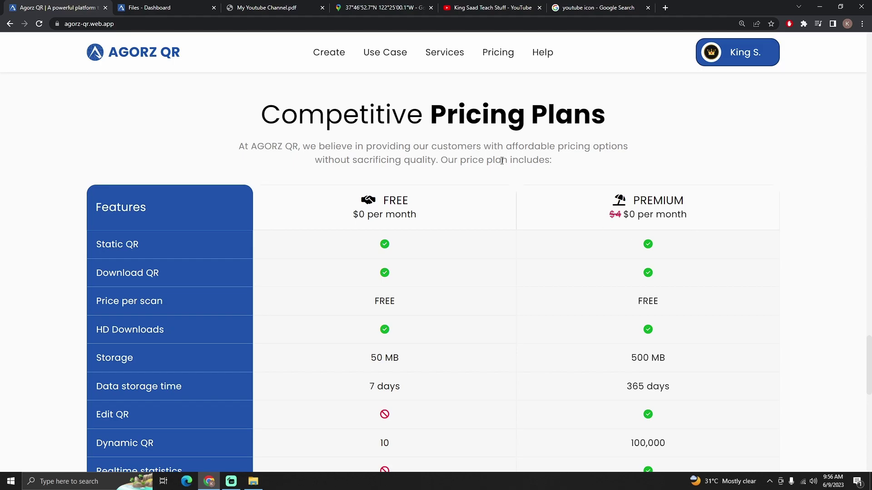
{"action": "scroll", "coordinate": [505, 157], "scroll_direction": "up", "scroll_amount": 2}
{"action": "scroll", "coordinate": [504, 157], "scroll_direction": "up", "scroll_amount": 4}
{"action": "scroll", "coordinate": [504, 157], "scroll_direction": "down", "scroll_amount": 7}
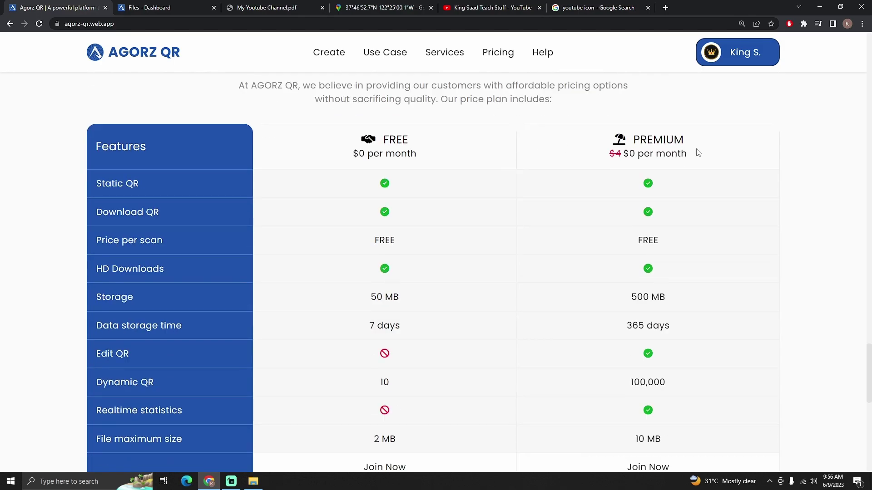